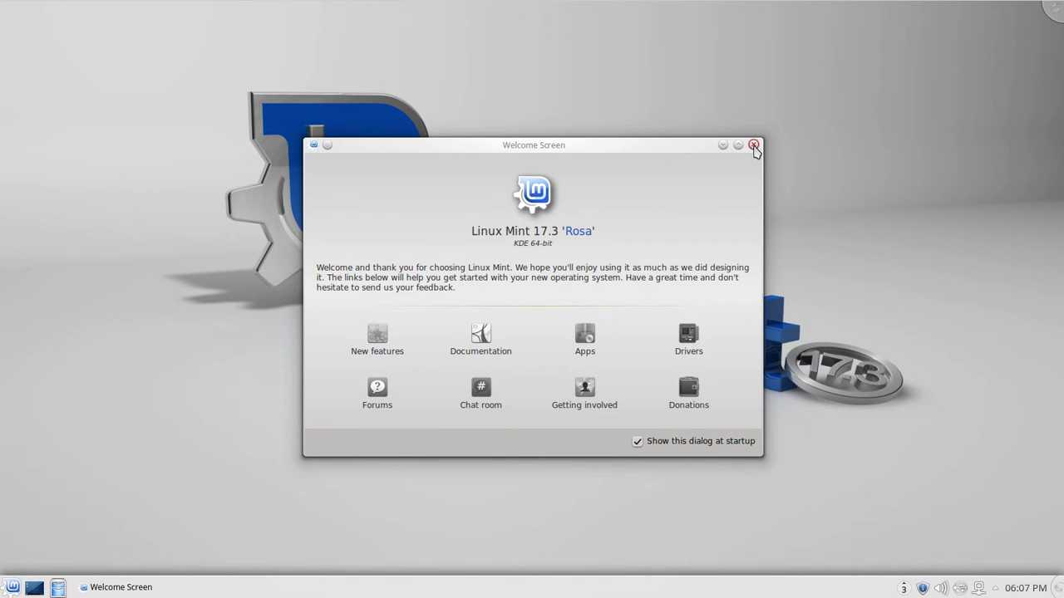
Close the Linux Mint Welcome Screen window, leaving the desktop clear.
{"action": "left_click", "coordinate": [753, 145]}
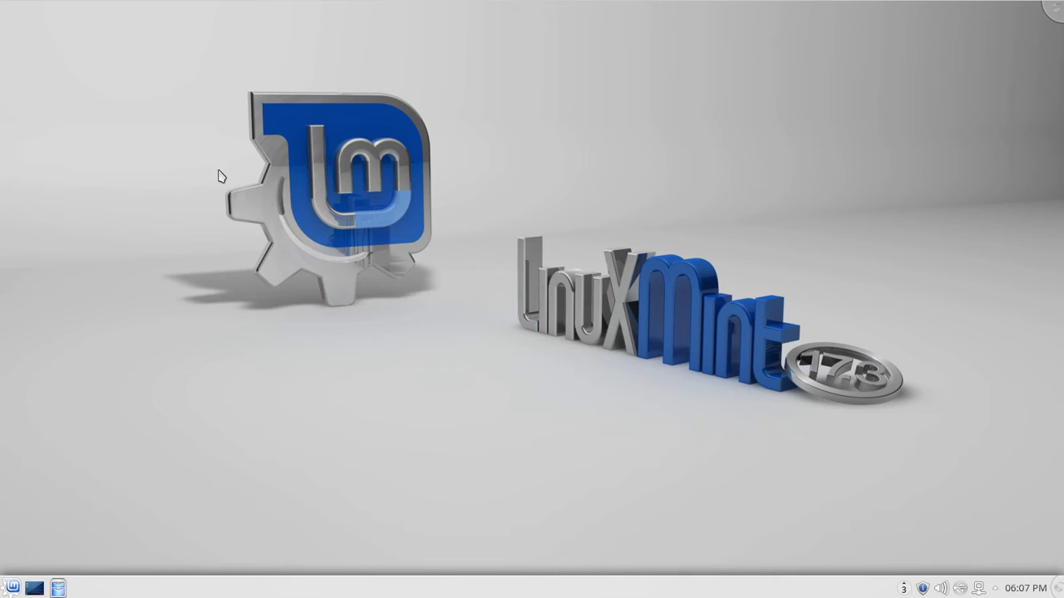
Create a desktop folder with the default name 'New Folder'.
{"action": "right_click", "coordinate": [146, 141]}
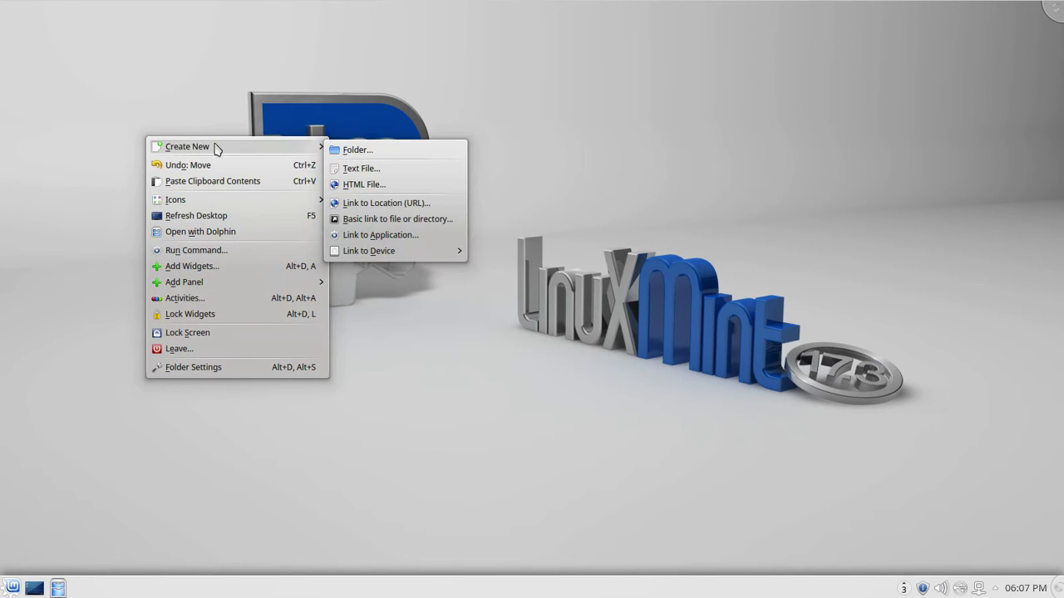
{"action": "left_click", "coordinate": [363, 151]}
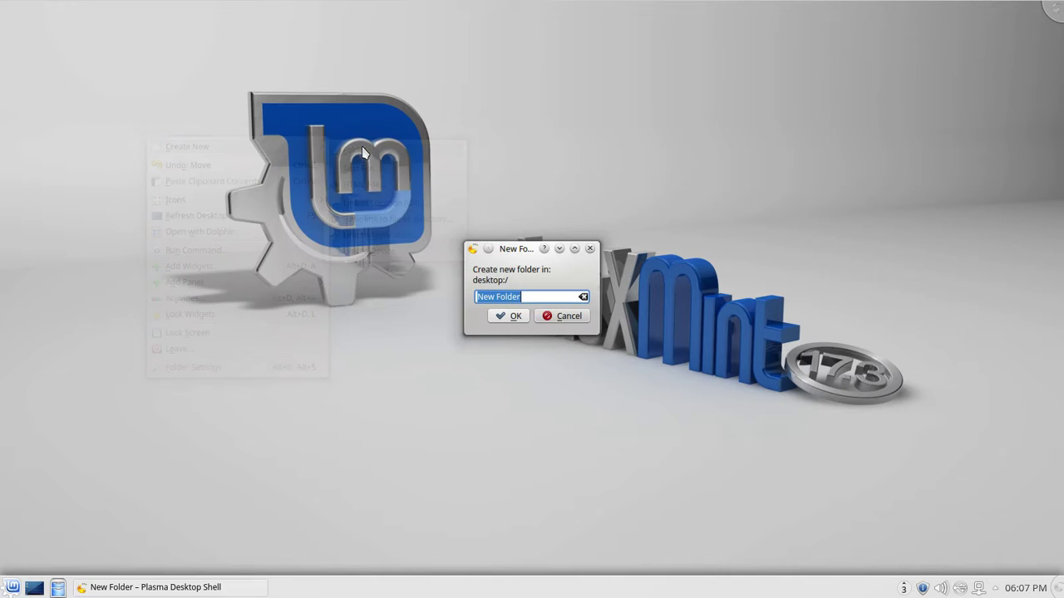
{"action": "left_click", "coordinate": [513, 319]}
Create a second desktop folder named 'New Folder 1' after the duplicate-name error.
{"action": "right_click", "coordinate": [136, 139]}
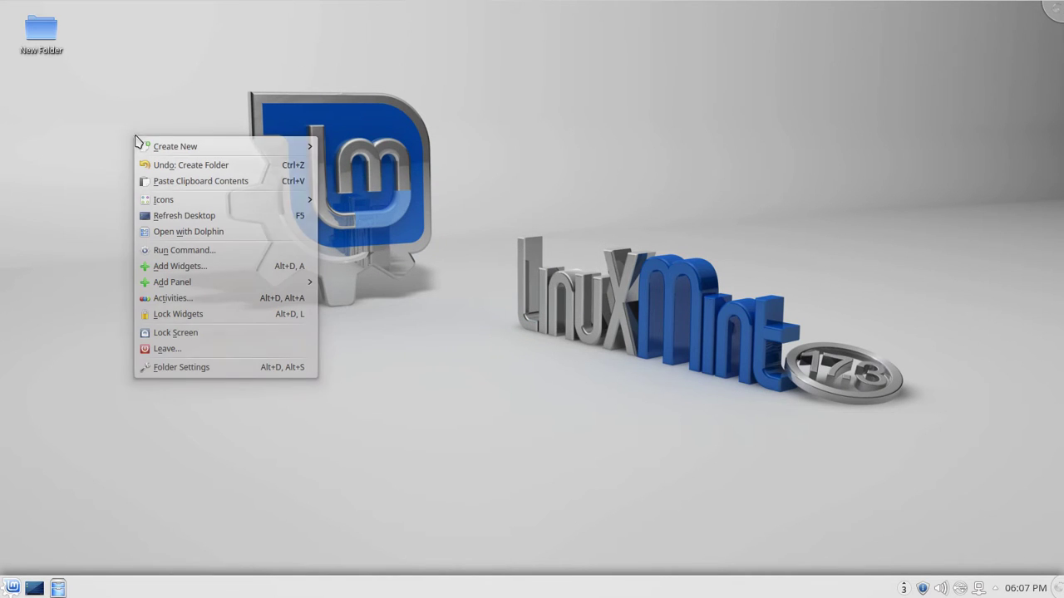
{"action": "left_click", "coordinate": [344, 150]}
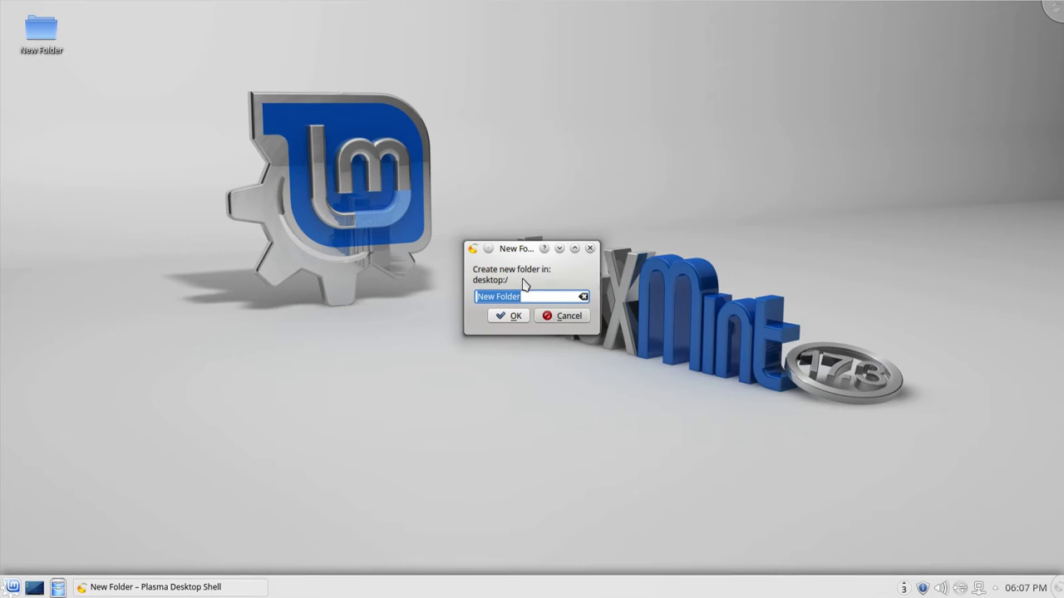
{"action": "left_click", "coordinate": [514, 317]}
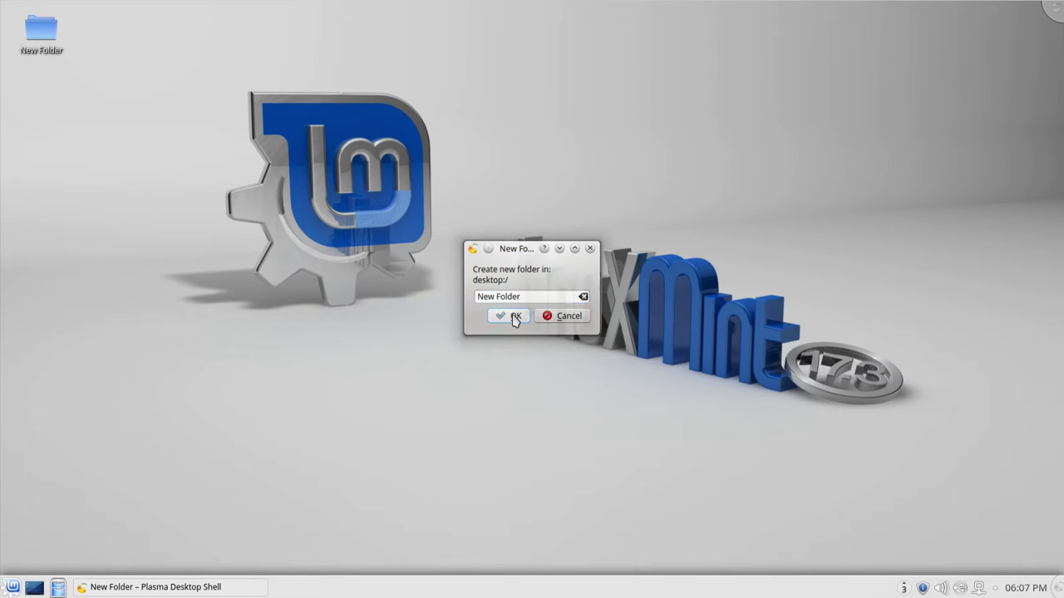
{"action": "left_click", "coordinate": [657, 321]}
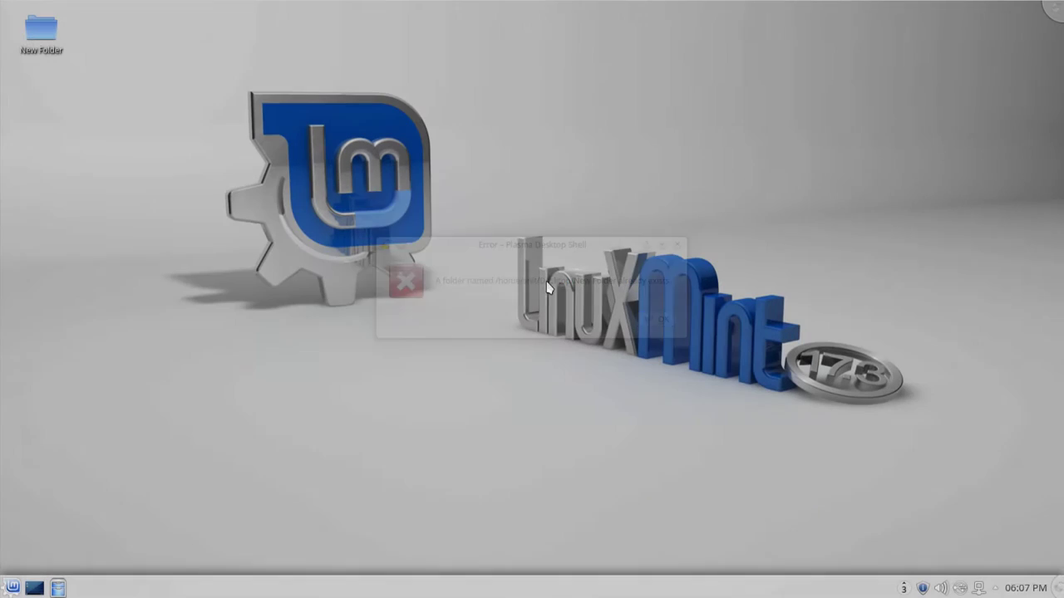
{"action": "right_click", "coordinate": [247, 211]}
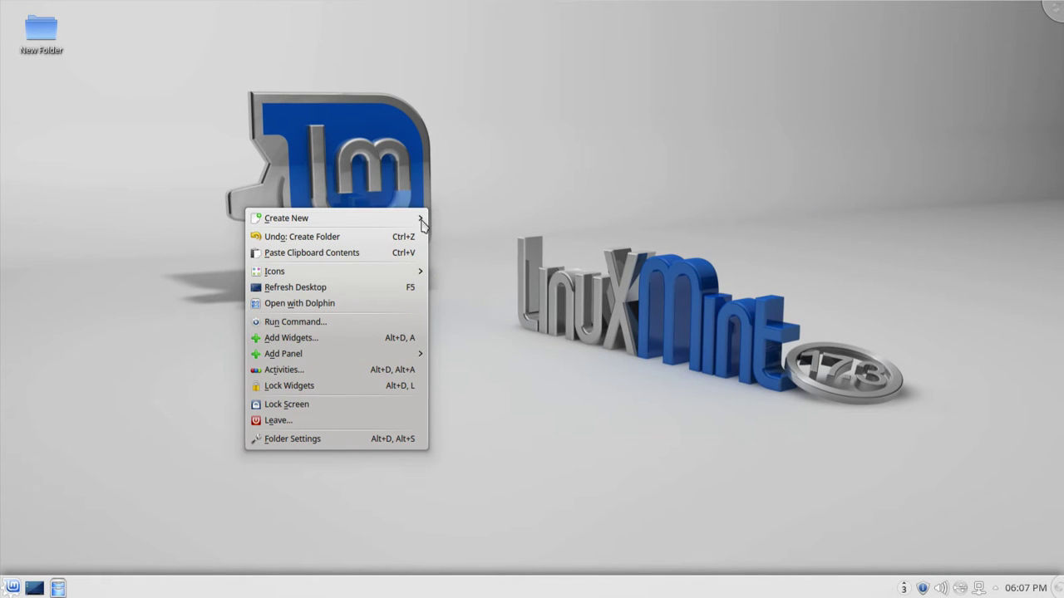
{"action": "left_click", "coordinate": [455, 222]}
{"action": "left_click", "coordinate": [532, 296]}
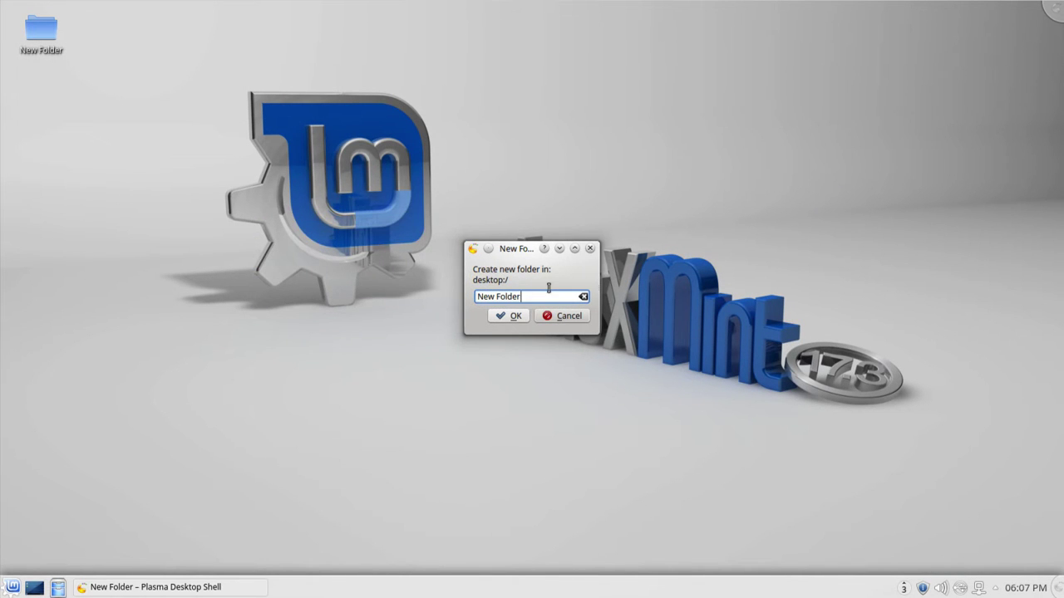
{"action": "left_click", "coordinate": [505, 316]}
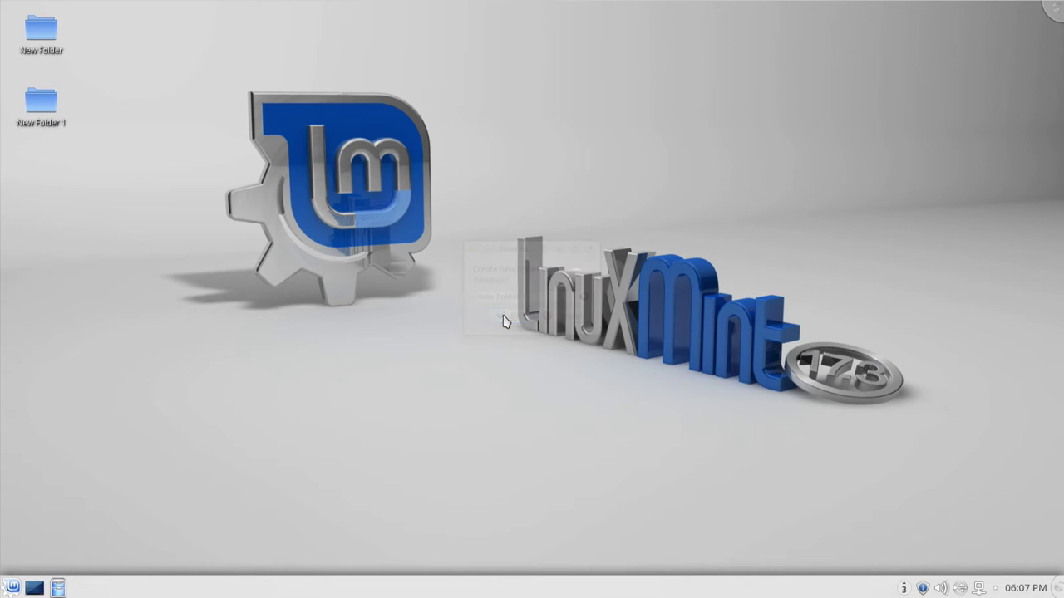
Open the desktop's New Folder in Dolphin and create a subfolder 'New Folder'.
{"action": "double_click", "coordinate": [37, 27]}
{"action": "right_click", "coordinate": [175, 126]}
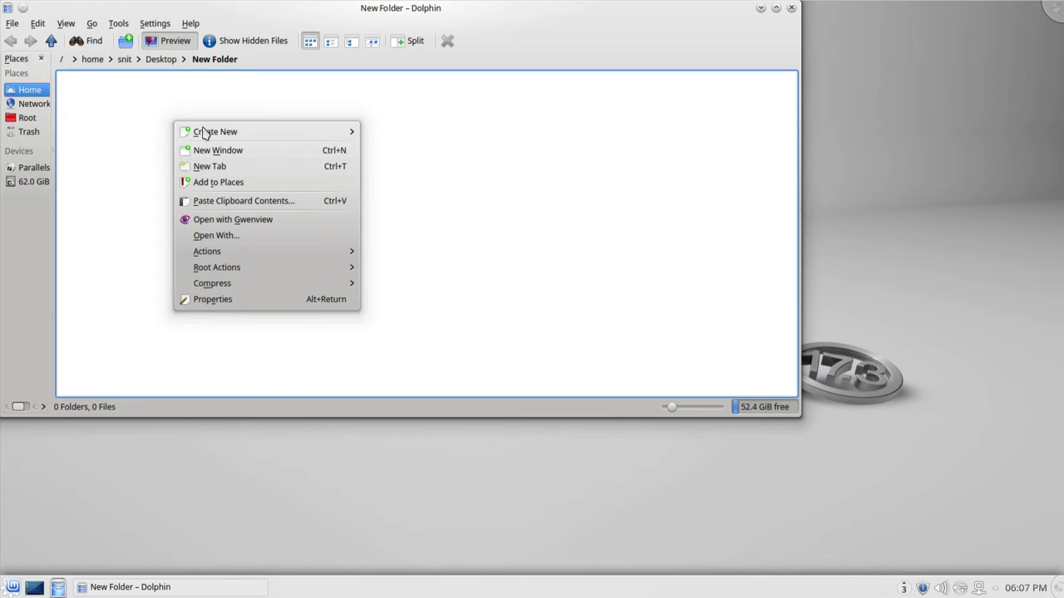
{"action": "mouse_move", "coordinate": [216, 132]}
{"action": "left_click", "coordinate": [373, 137]}
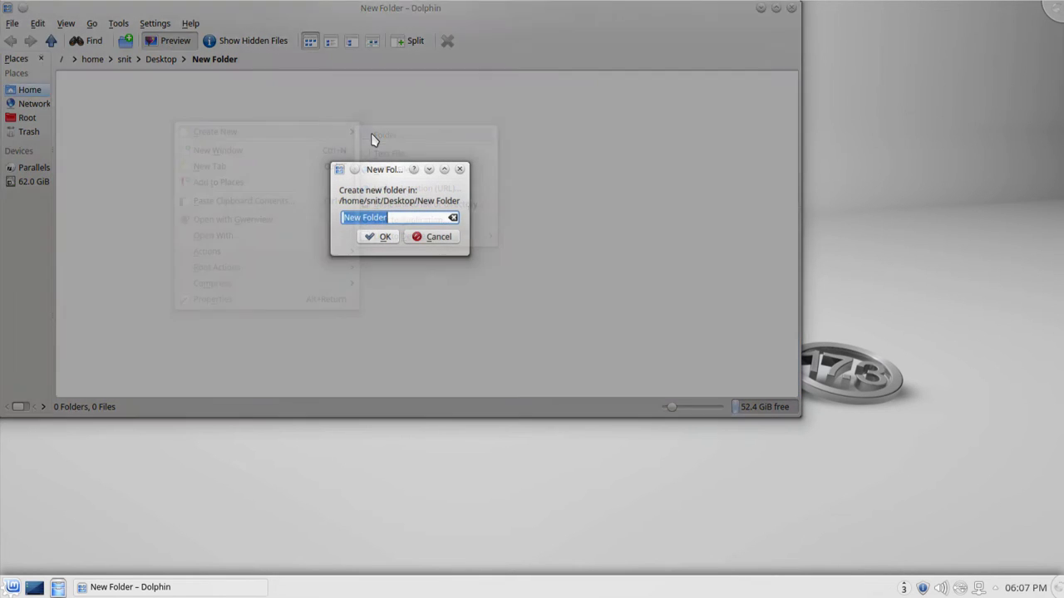
{"action": "left_click", "coordinate": [385, 237]}
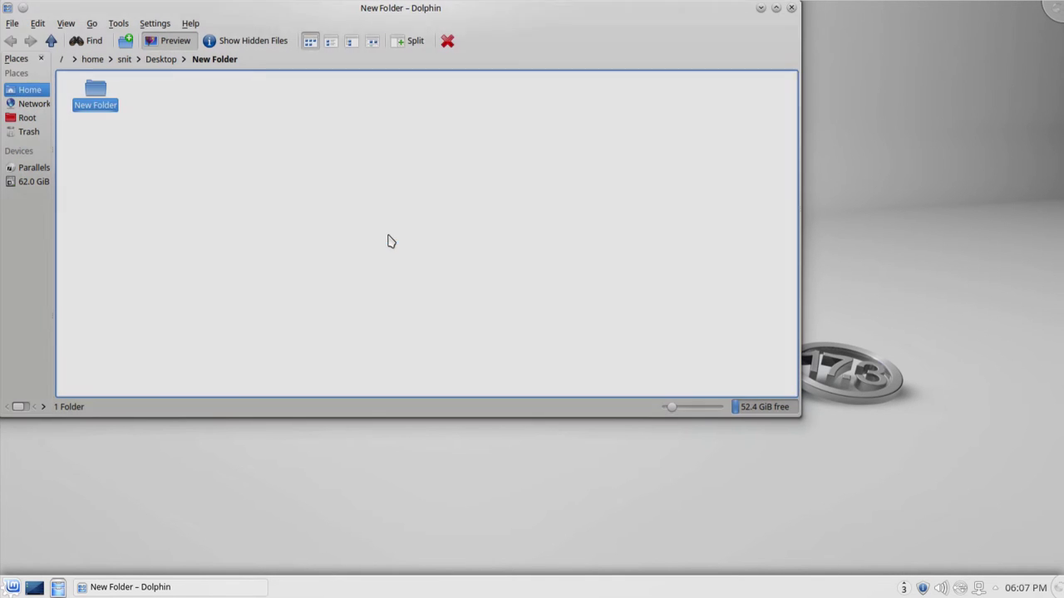
Create a second subfolder 'New Folder 1' and close Dolphin.
{"action": "right_click", "coordinate": [211, 132]}
{"action": "mouse_move", "coordinate": [252, 141]}
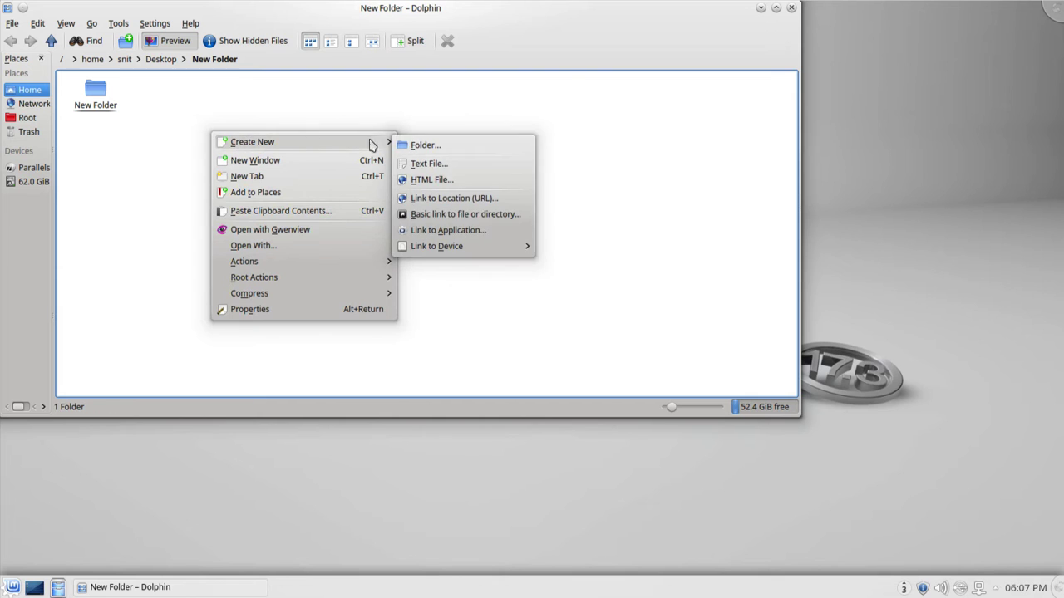
{"action": "left_click", "coordinate": [417, 145]}
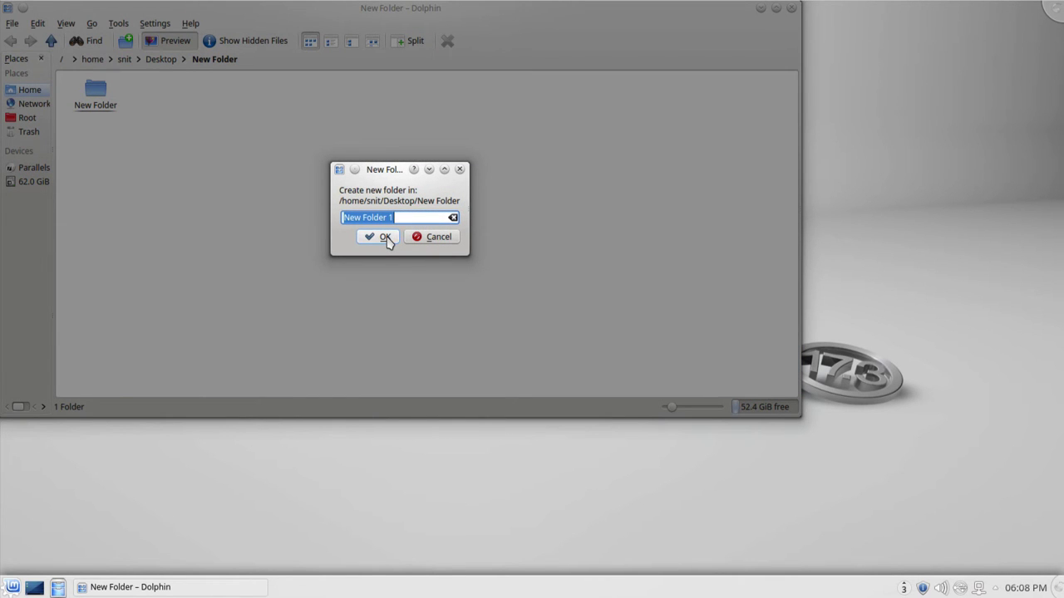
{"action": "left_click", "coordinate": [385, 238]}
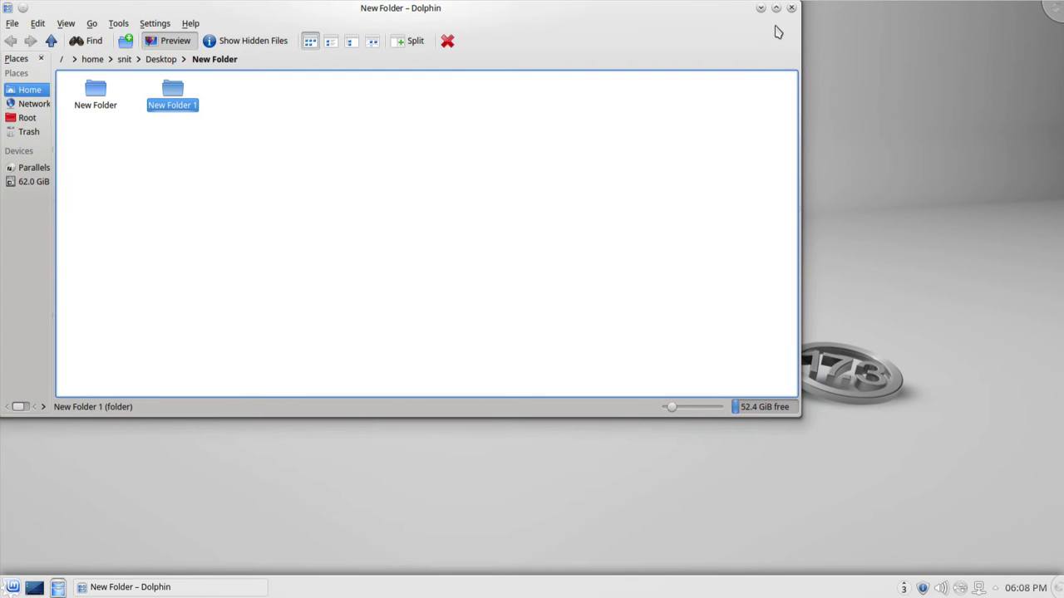
{"action": "left_click", "coordinate": [791, 8]}
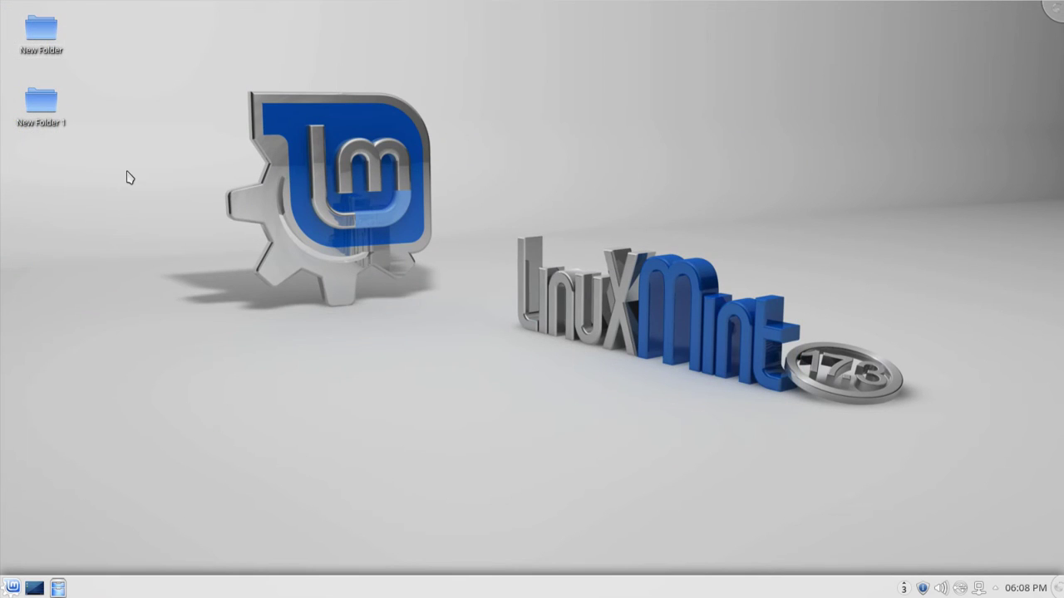
Create a desktop text file with the default name 'Text File'.
{"action": "right_click", "coordinate": [125, 174]}
{"action": "mouse_move", "coordinate": [167, 182]}
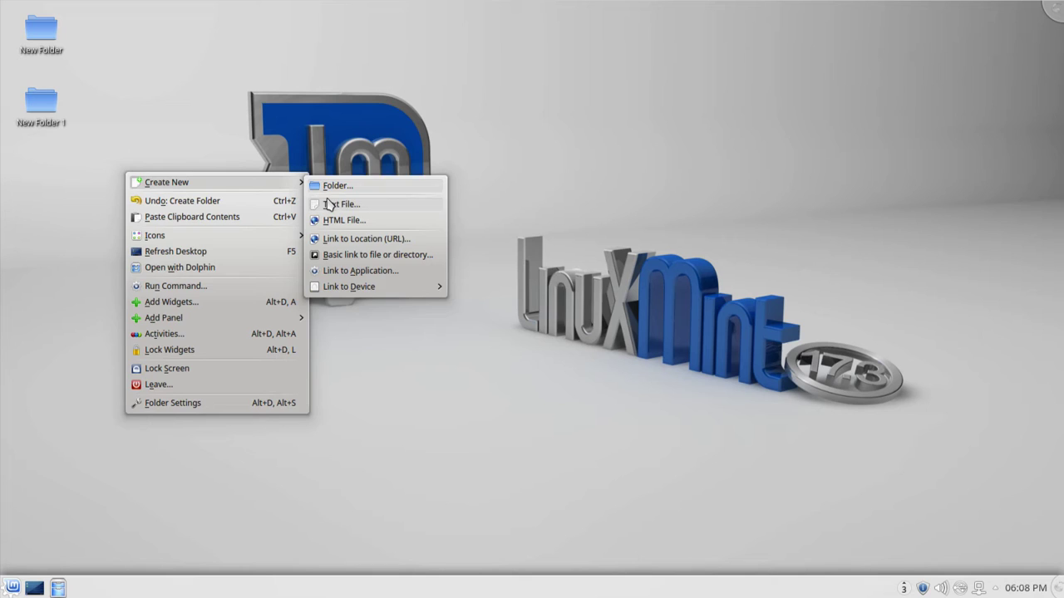
{"action": "left_click", "coordinate": [330, 207]}
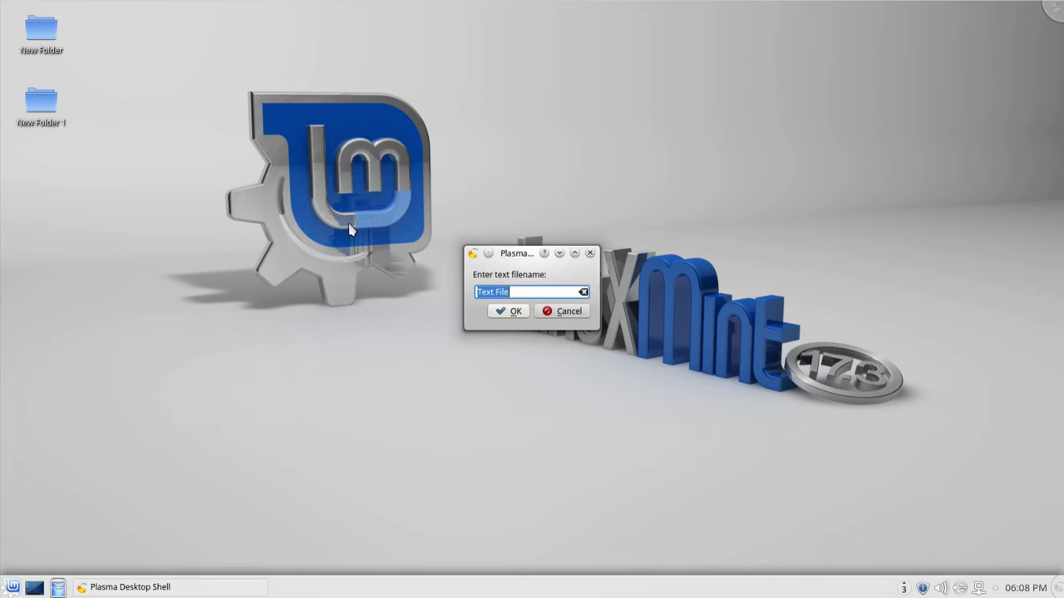
{"action": "left_click", "coordinate": [514, 311]}
Create 'Text File' again and overwrite the existing one.
{"action": "right_click", "coordinate": [139, 251]}
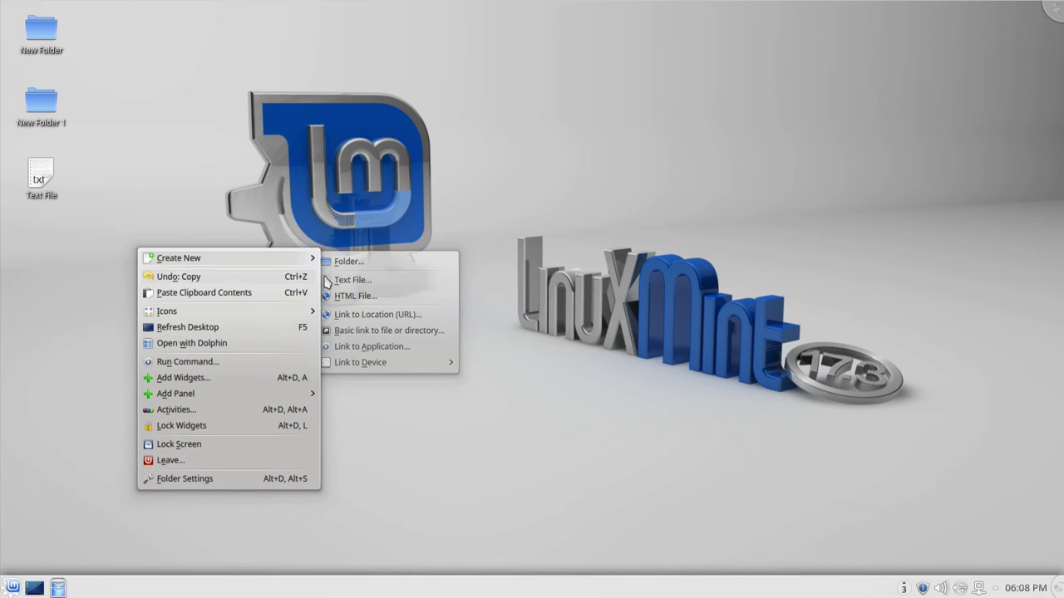
{"action": "left_click", "coordinate": [334, 281]}
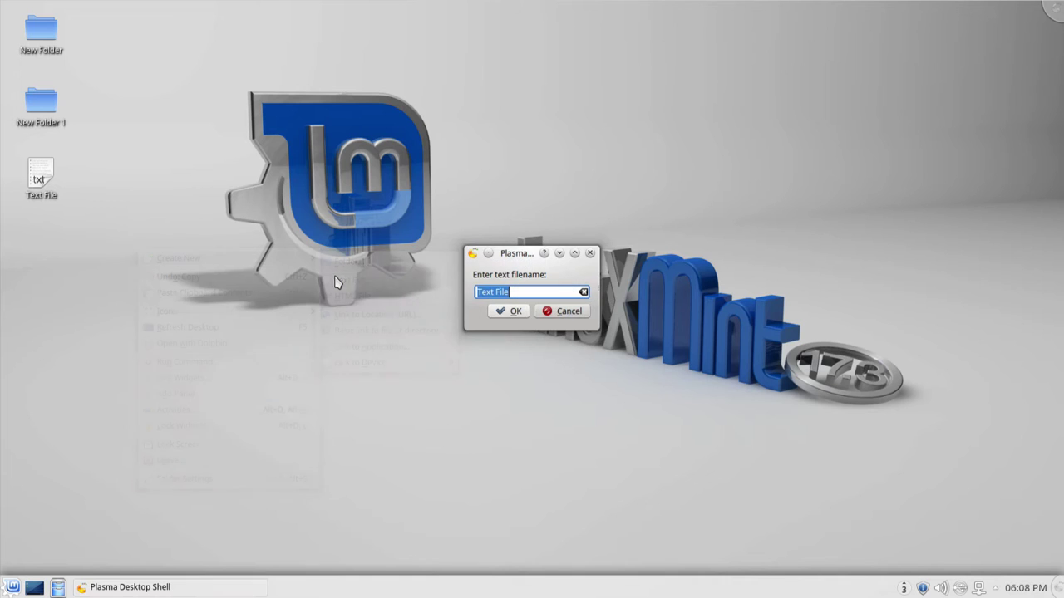
{"action": "left_click", "coordinate": [516, 312]}
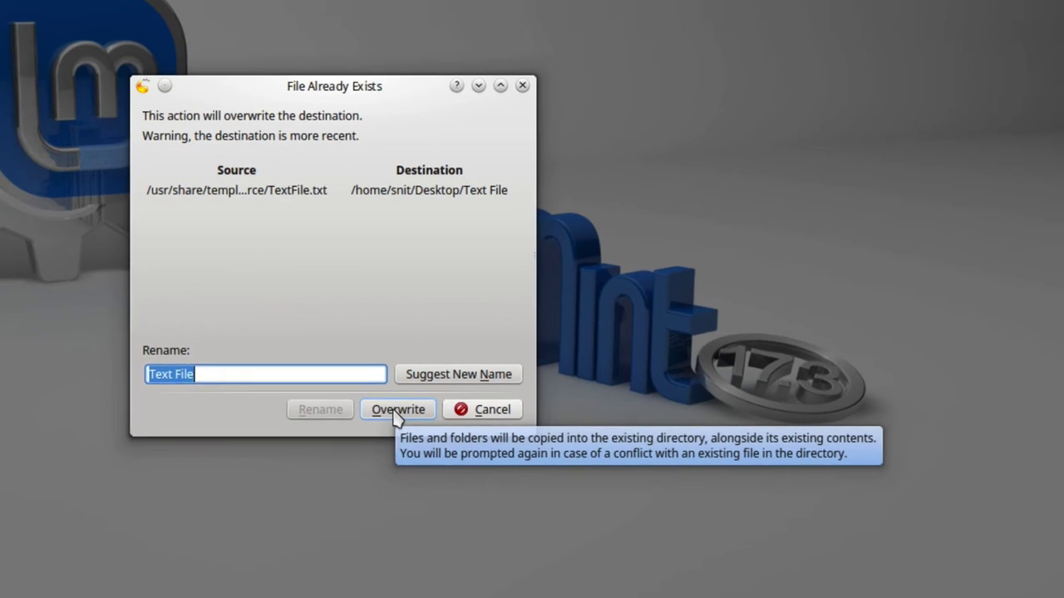
{"action": "left_click", "coordinate": [368, 413]}
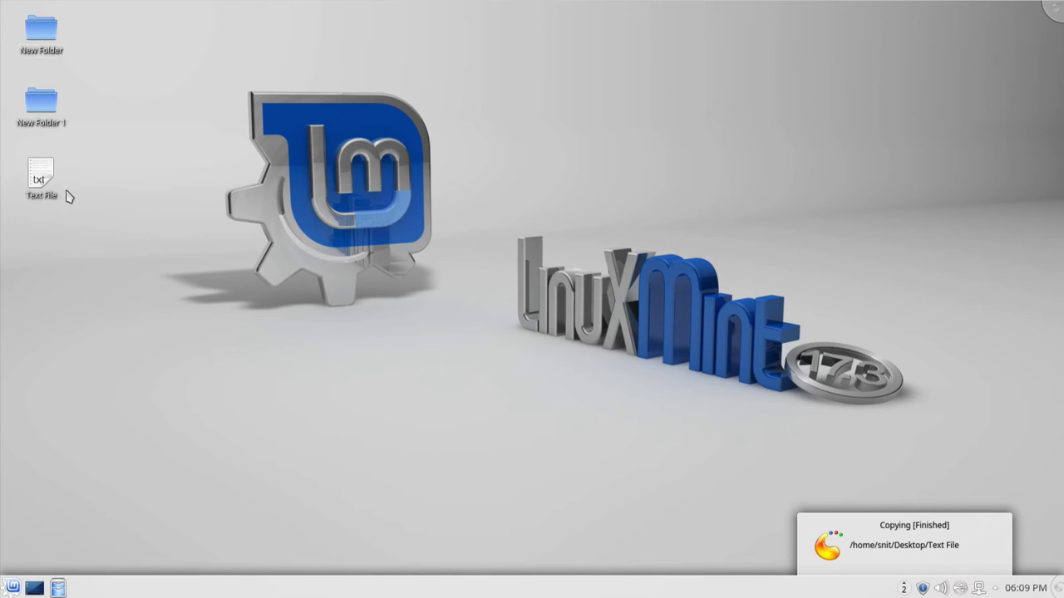
Open Text File in Kate, type 'fsdfdsfdsa' on line 2, and save on close.
{"action": "left_click", "coordinate": [43, 178]}
{"action": "left_click", "coordinate": [190, 159]}
{"action": "type", "text": "fsd"}
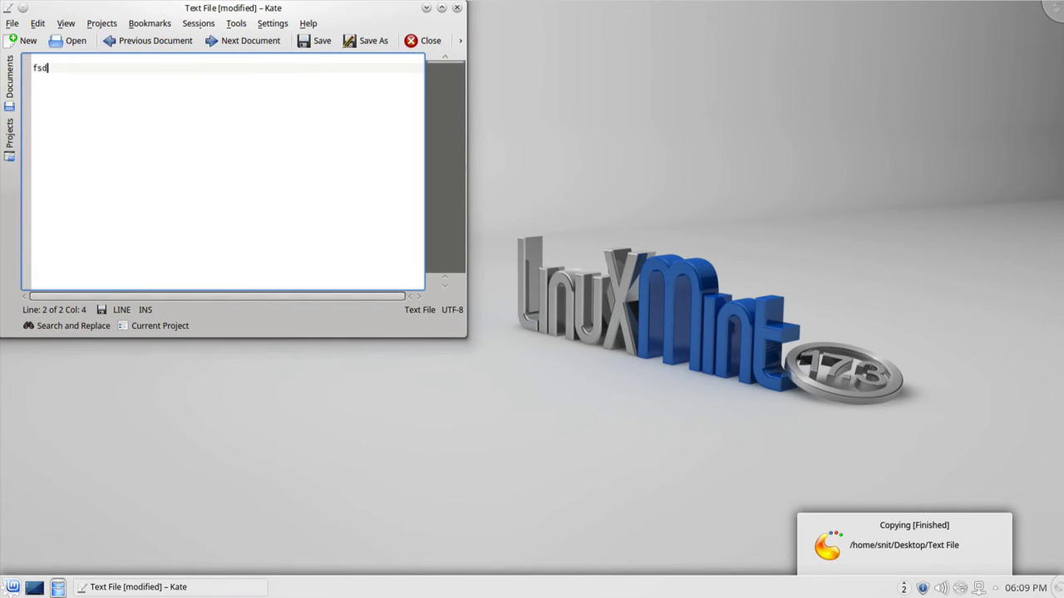
{"action": "type", "text": "fdsfdsafs"}
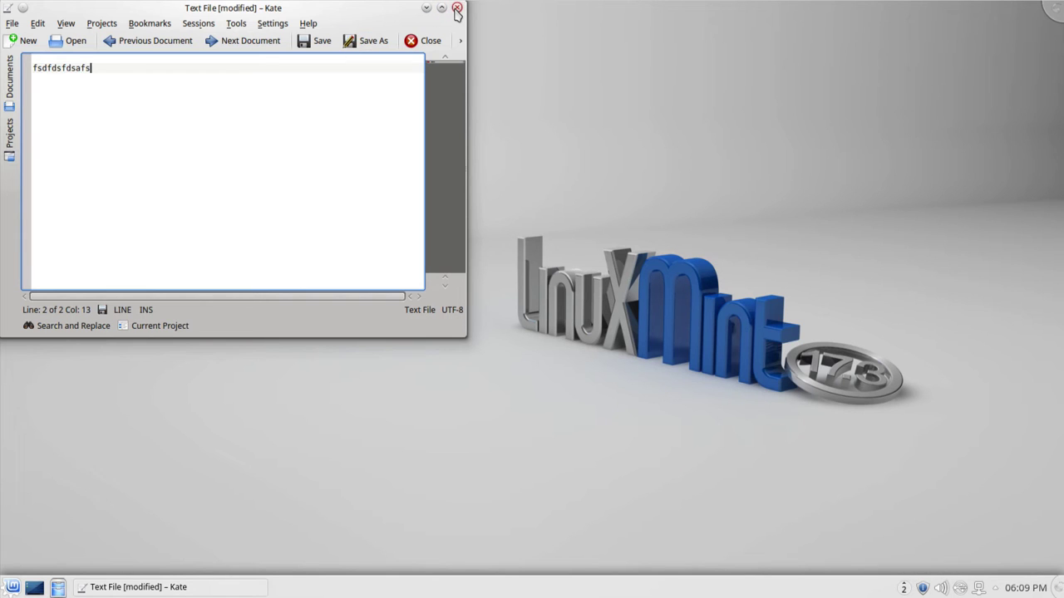
{"action": "left_click", "coordinate": [456, 7]}
{"action": "left_click", "coordinate": [305, 254]}
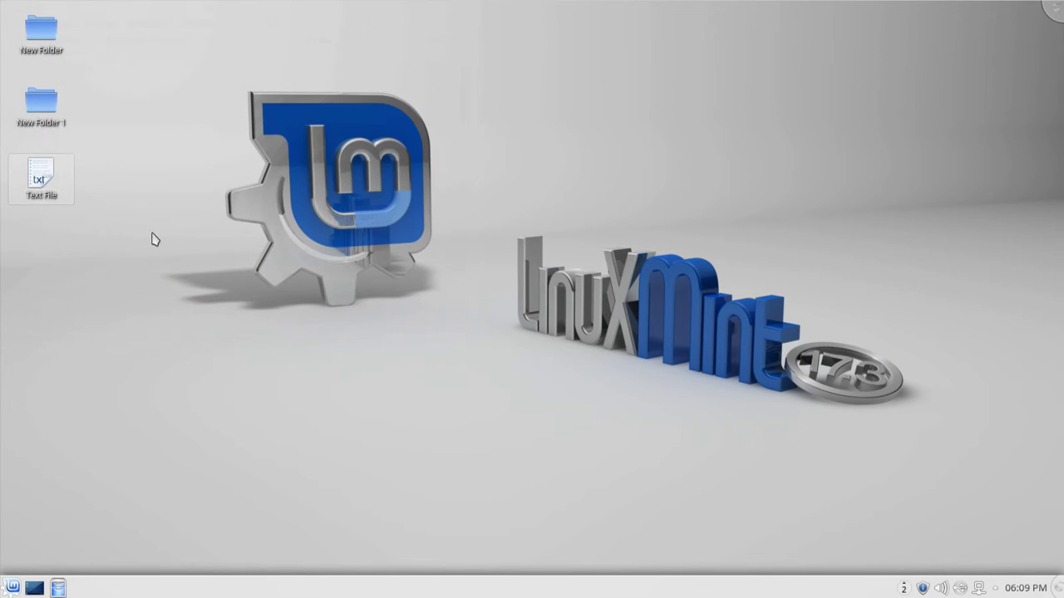
Create a new desktop 'Text File', overwriting the existing one.
{"action": "right_click", "coordinate": [131, 250]}
{"action": "mouse_move", "coordinate": [171, 260]}
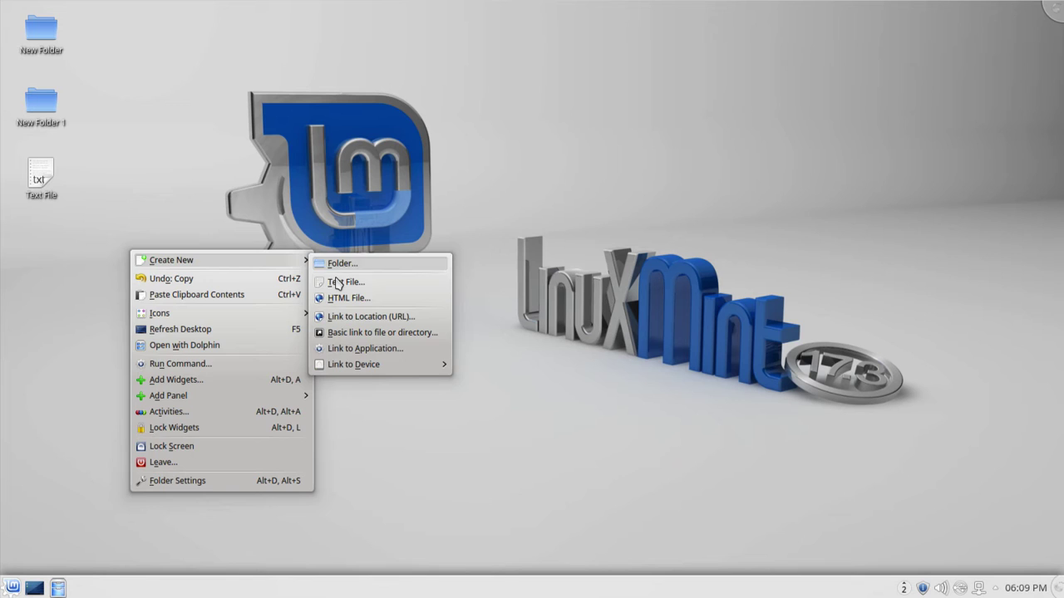
{"action": "left_click", "coordinate": [340, 284]}
{"action": "left_click", "coordinate": [508, 309]}
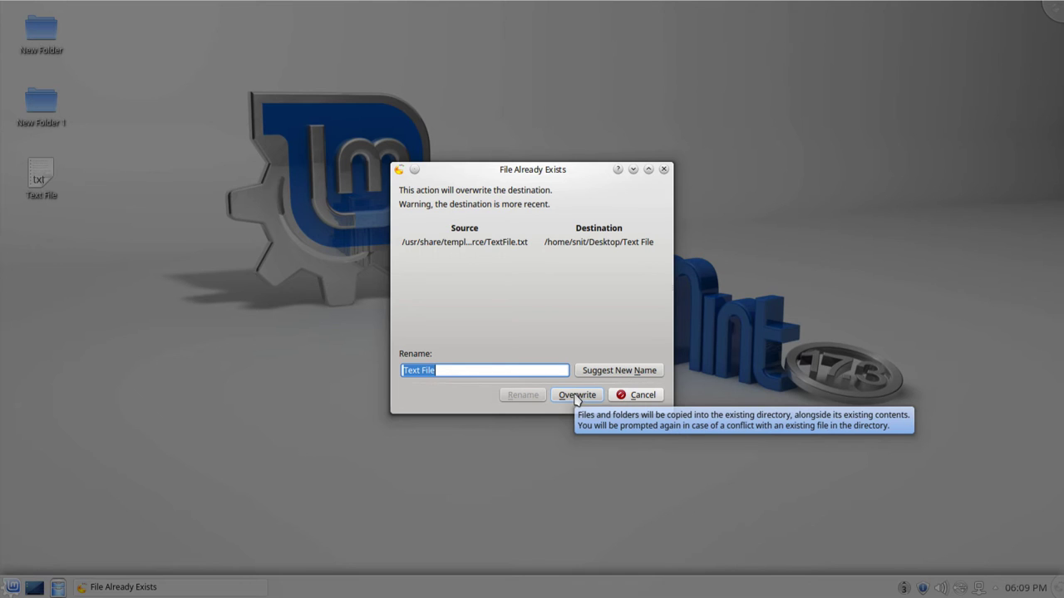
{"action": "left_click", "coordinate": [575, 397]}
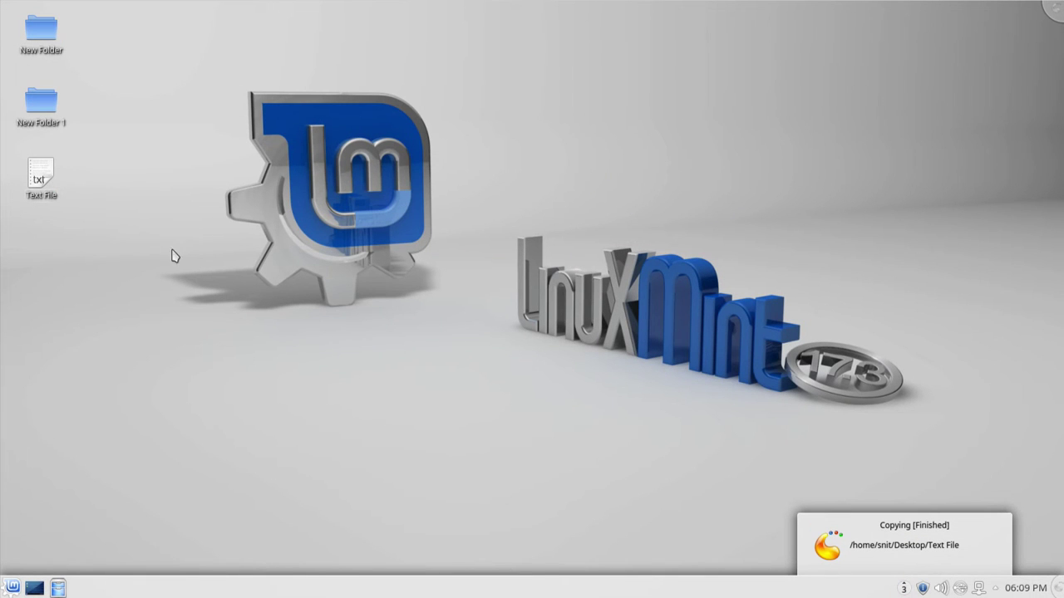
Open Text File in Kate, type 'fdsfgdagdfg', and save on close.
{"action": "left_click", "coordinate": [41, 178]}
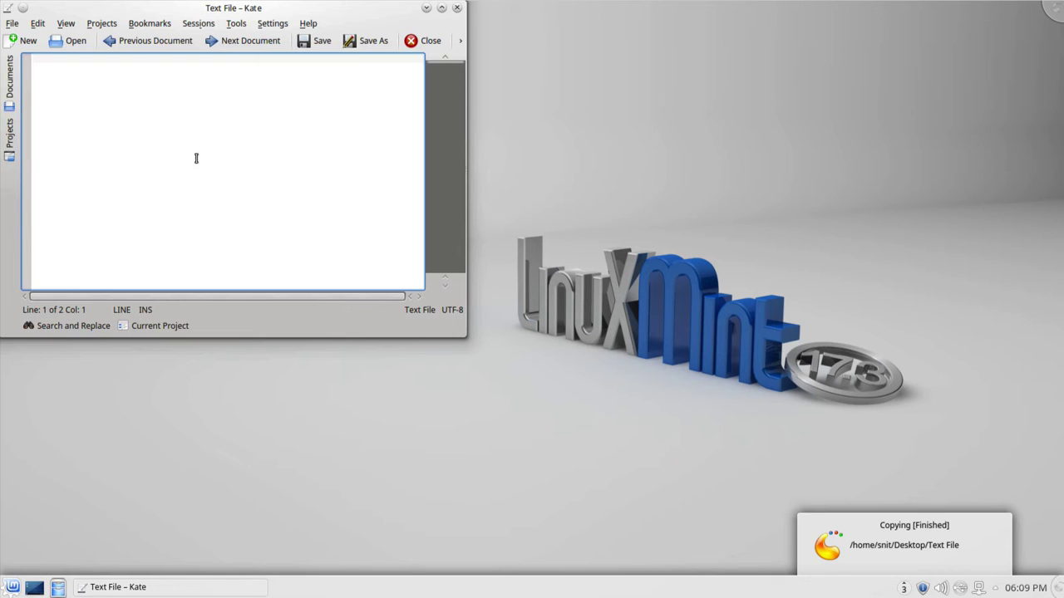
{"action": "type", "text": "fdsfgdagdfg"}
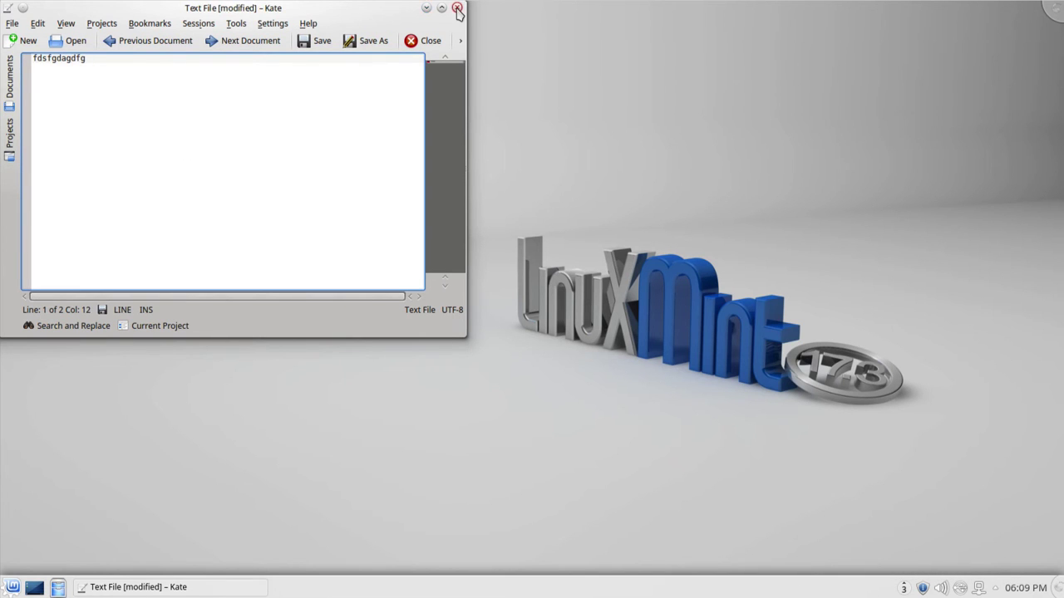
{"action": "left_click", "coordinate": [457, 9]}
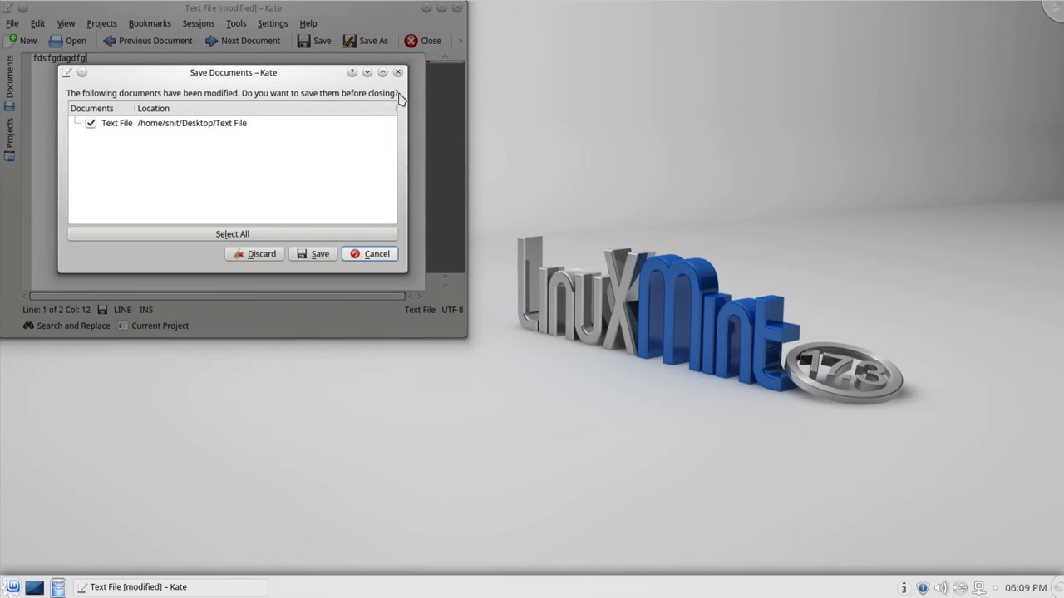
{"action": "left_click", "coordinate": [330, 260]}
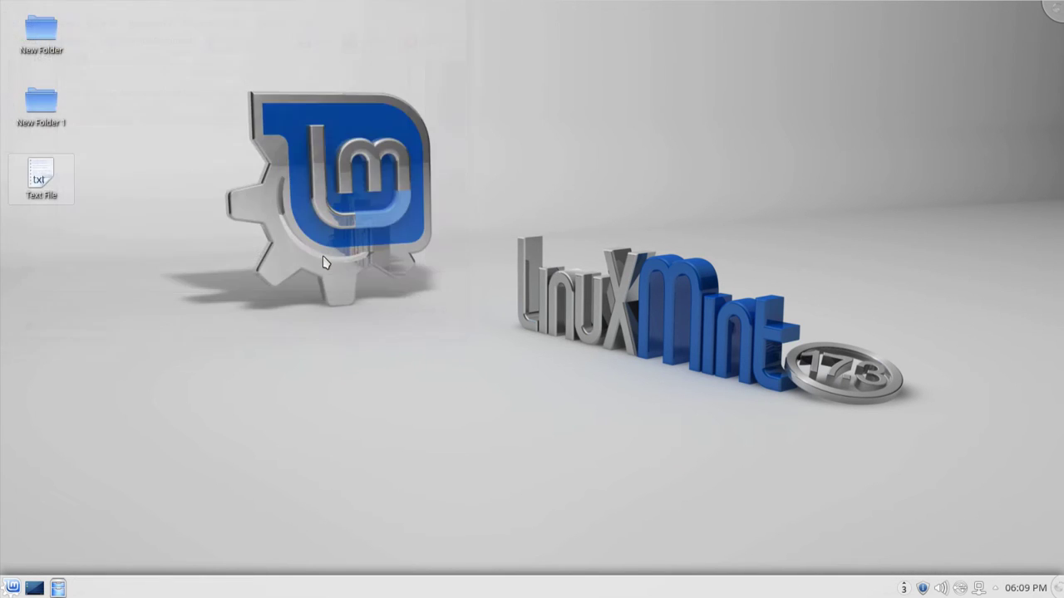
Create a new desktop text file named 'Text File 1' using Suggest New Name.
{"action": "right_click", "coordinate": [94, 260]}
{"action": "mouse_move", "coordinate": [134, 266]}
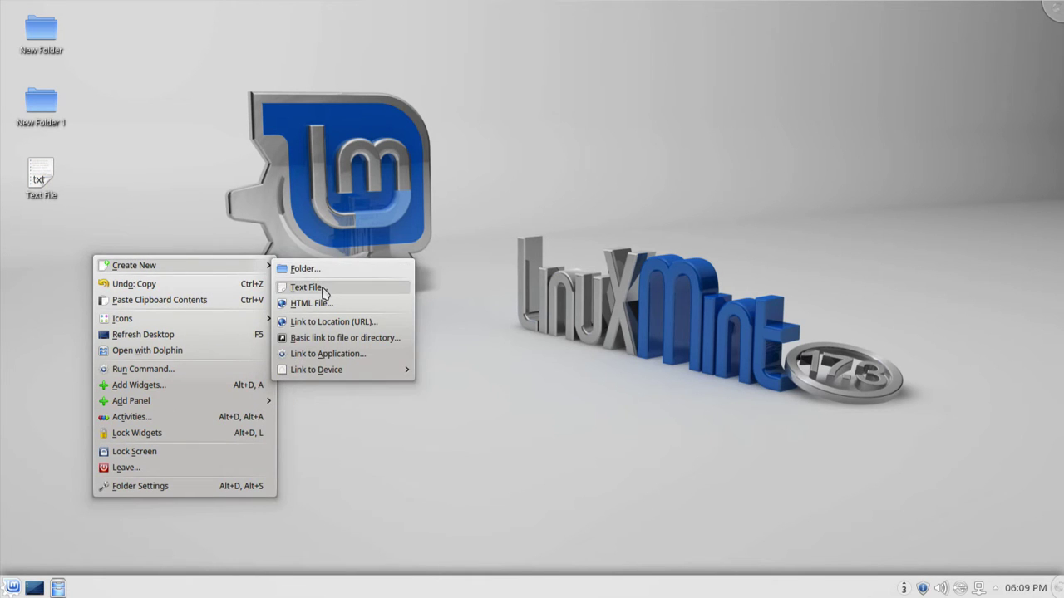
{"action": "left_click", "coordinate": [323, 289]}
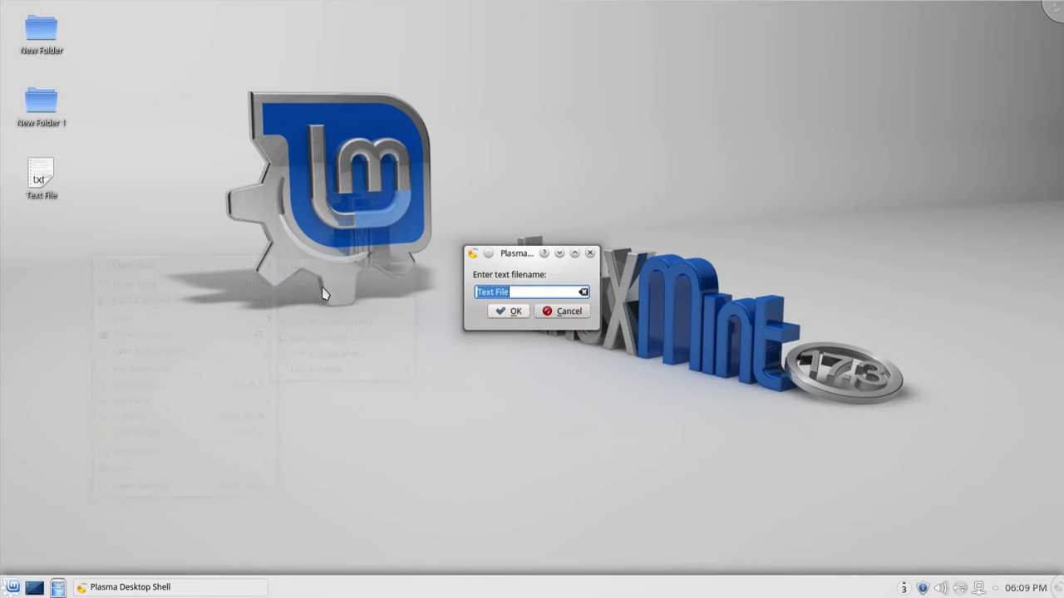
{"action": "left_click", "coordinate": [517, 312]}
{"action": "left_click", "coordinate": [622, 372]}
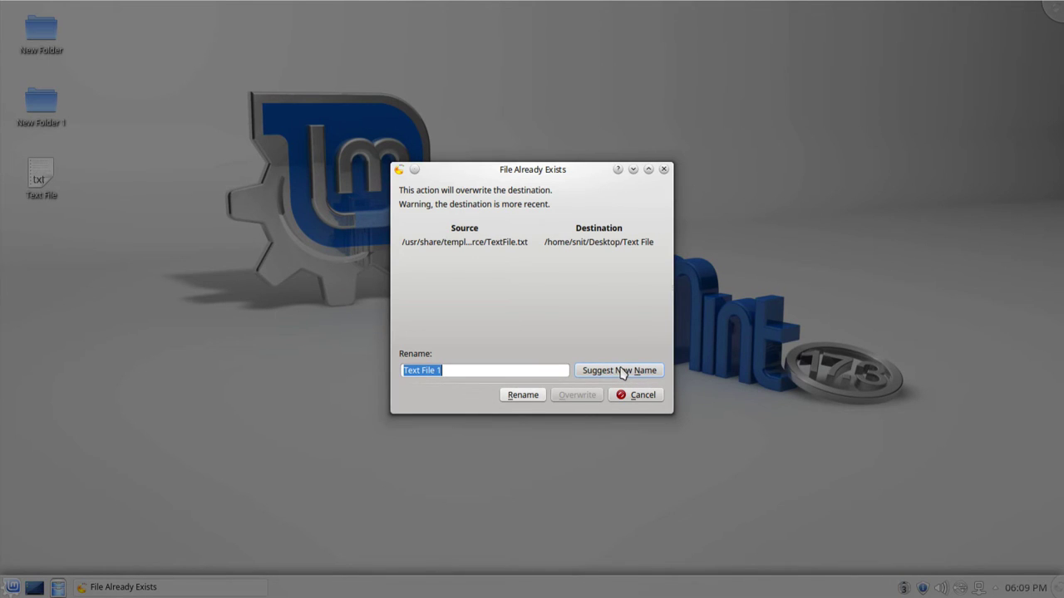
{"action": "left_click", "coordinate": [521, 396]}
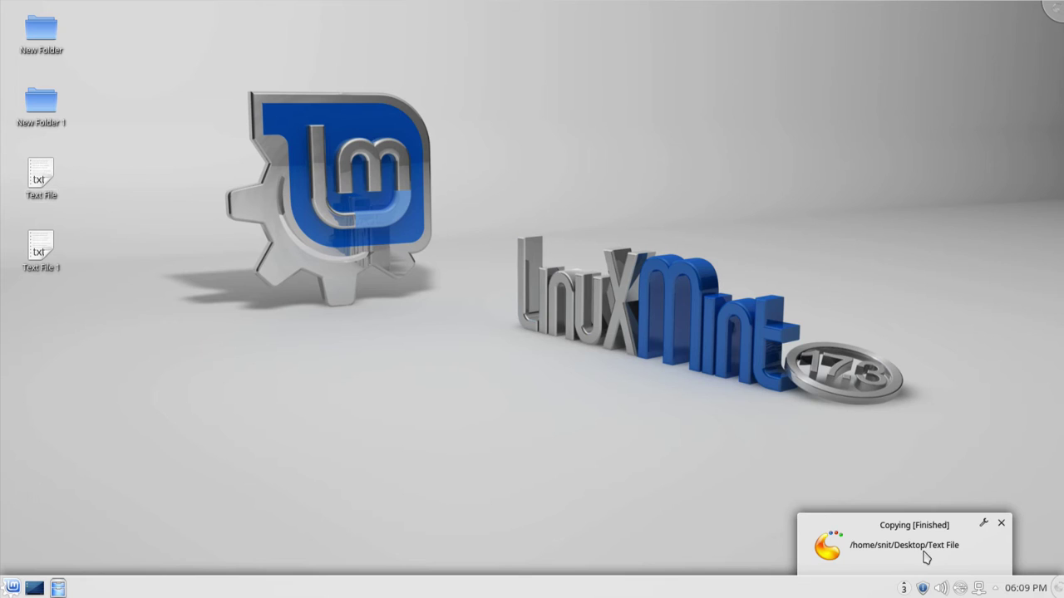
Open and close Text File and Text File 1 in Kate.
{"action": "mouse_move", "coordinate": [32, 184]}
{"action": "left_click", "coordinate": [42, 178]}
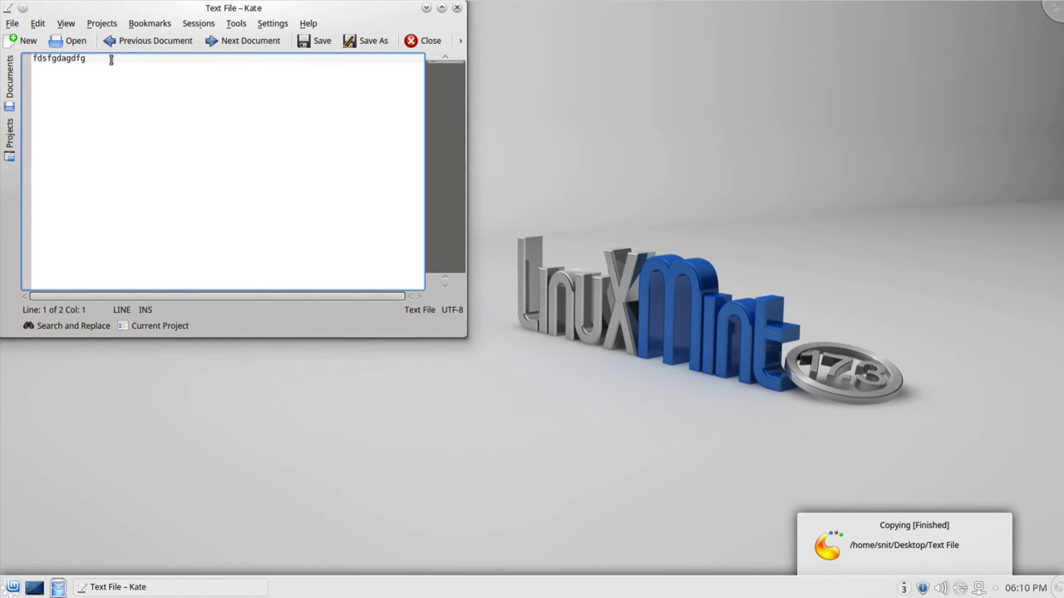
{"action": "left_click", "coordinate": [456, 8]}
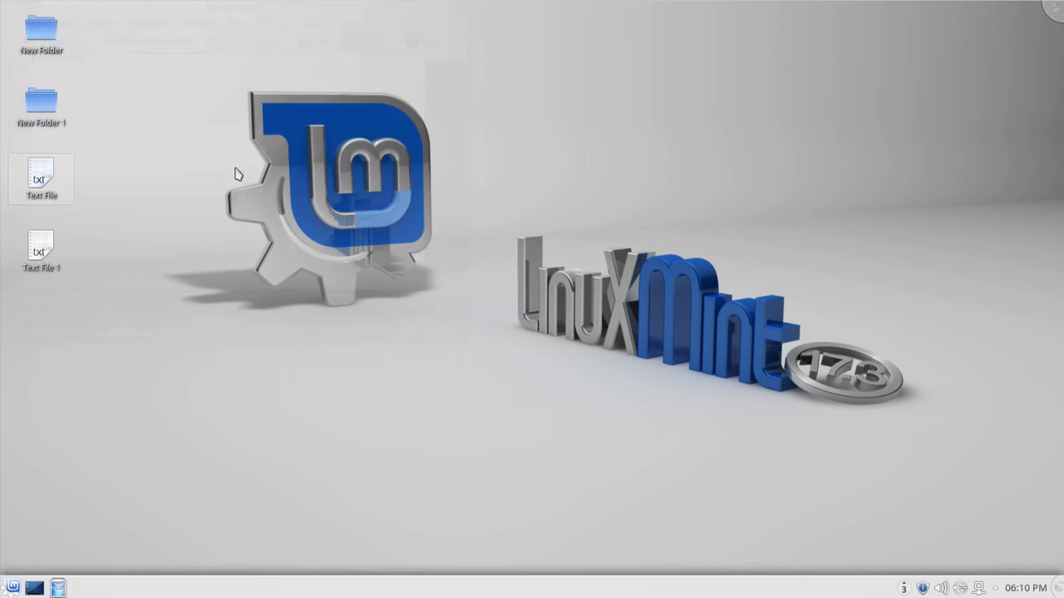
{"action": "left_click", "coordinate": [47, 246]}
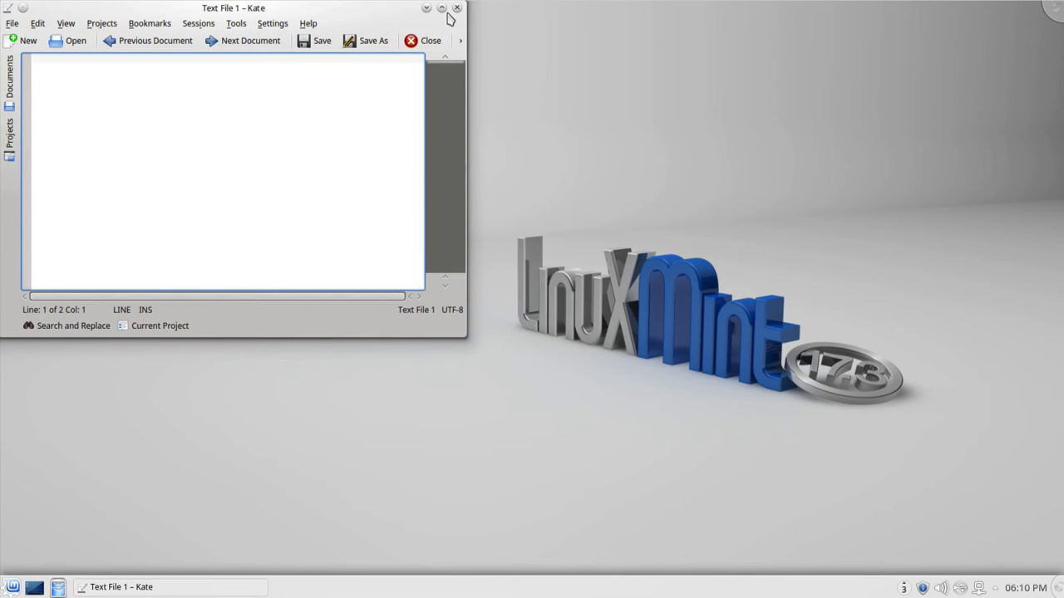
{"action": "left_click", "coordinate": [457, 7]}
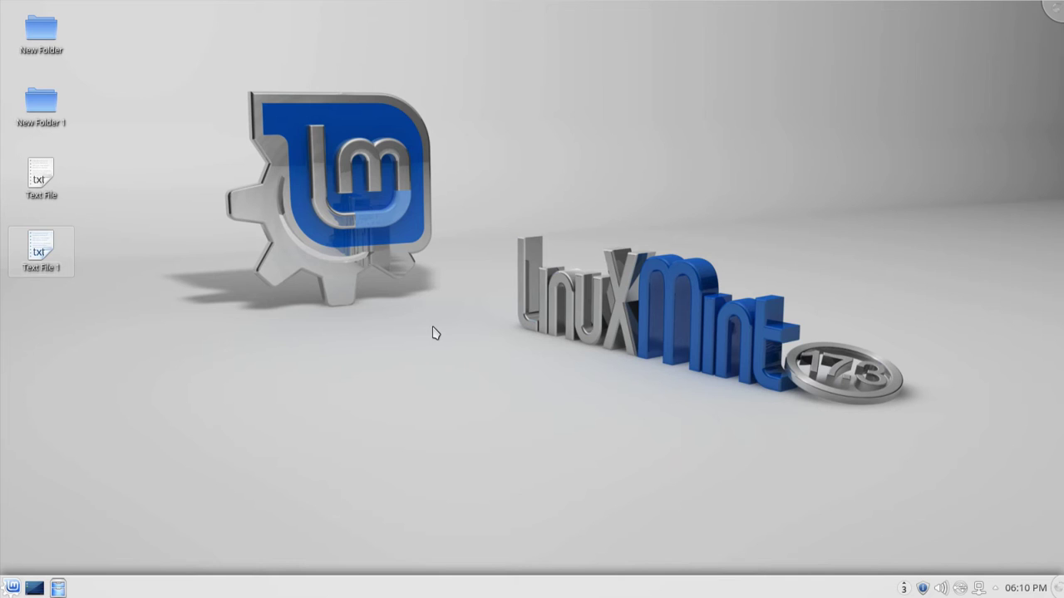
Open New Folder in Dolphin and create a text file 'Text File' there.
{"action": "left_click", "coordinate": [45, 31]}
{"action": "right_click", "coordinate": [300, 172]}
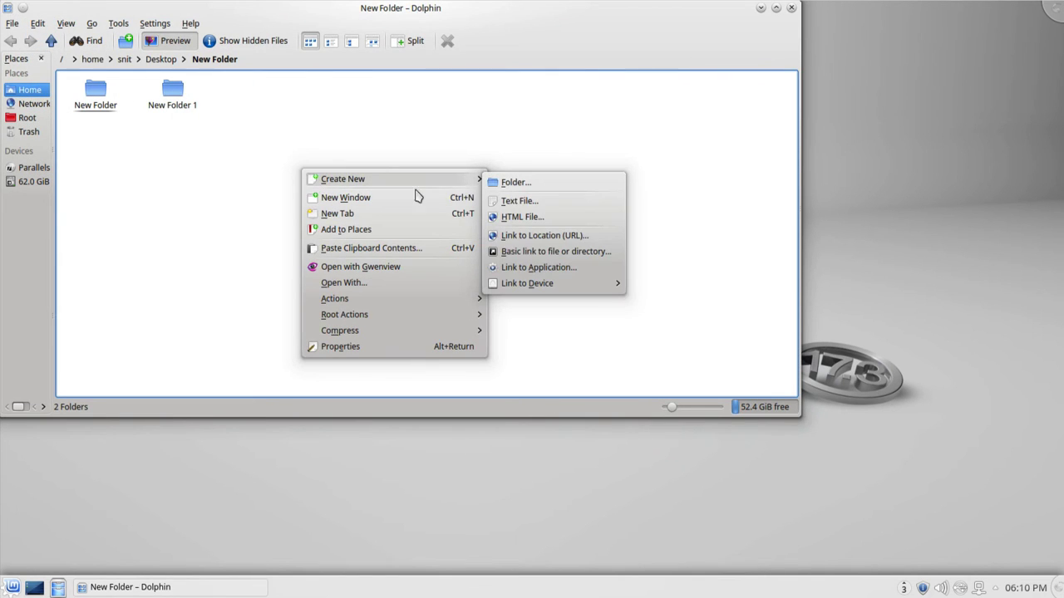
{"action": "left_click", "coordinate": [520, 200]}
{"action": "left_click", "coordinate": [389, 232]}
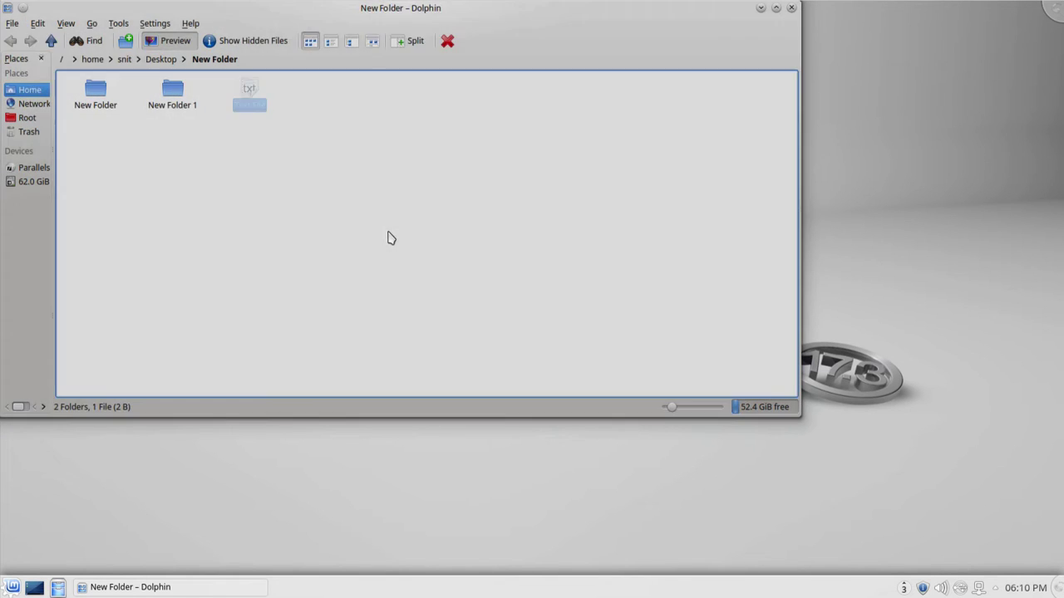
Create a second text file 'Text File 1' in the folder and close Dolphin.
{"action": "right_click", "coordinate": [359, 222]}
{"action": "left_click", "coordinate": [586, 253]}
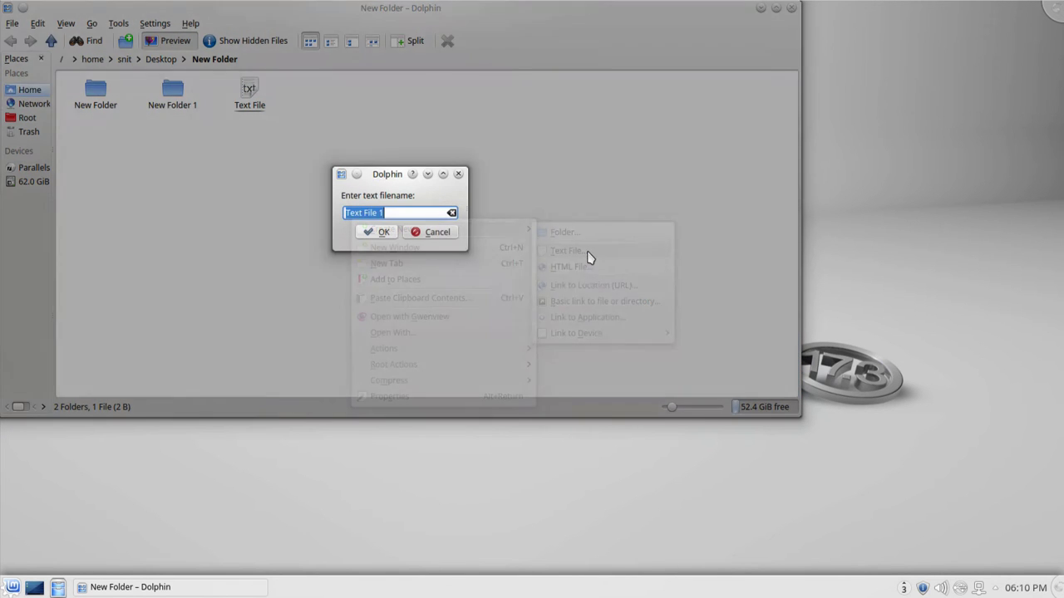
{"action": "left_click", "coordinate": [378, 234]}
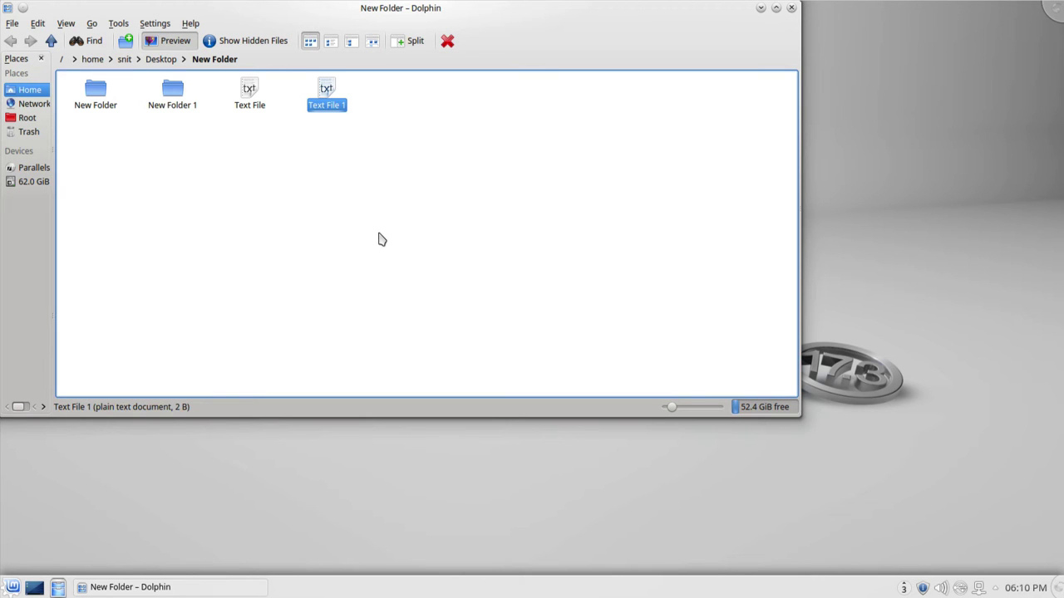
{"action": "left_click", "coordinate": [792, 8]}
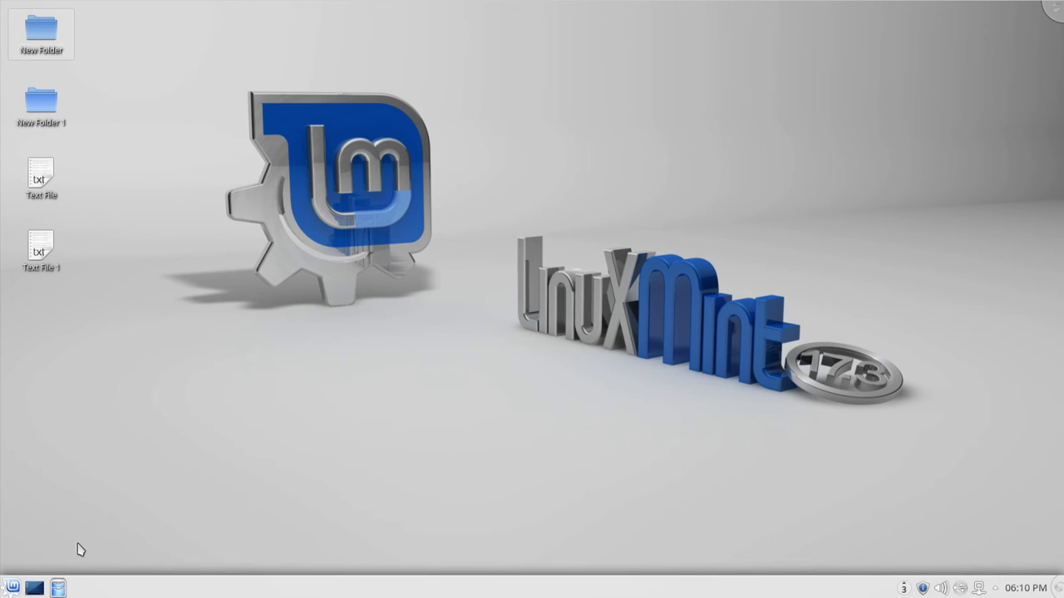
Select all four desktop items and move them to the Trash.
{"action": "left_click_drag", "start_coordinate": [91, 304], "coordinate": [27, 40]}
{"action": "right_click", "coordinate": [36, 35]}
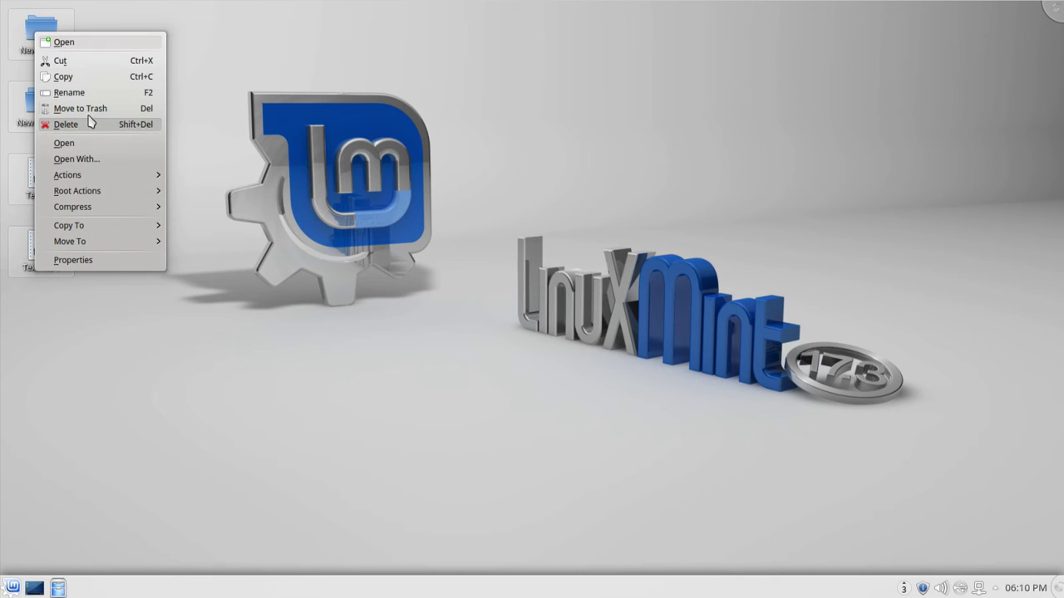
{"action": "left_click", "coordinate": [92, 116]}
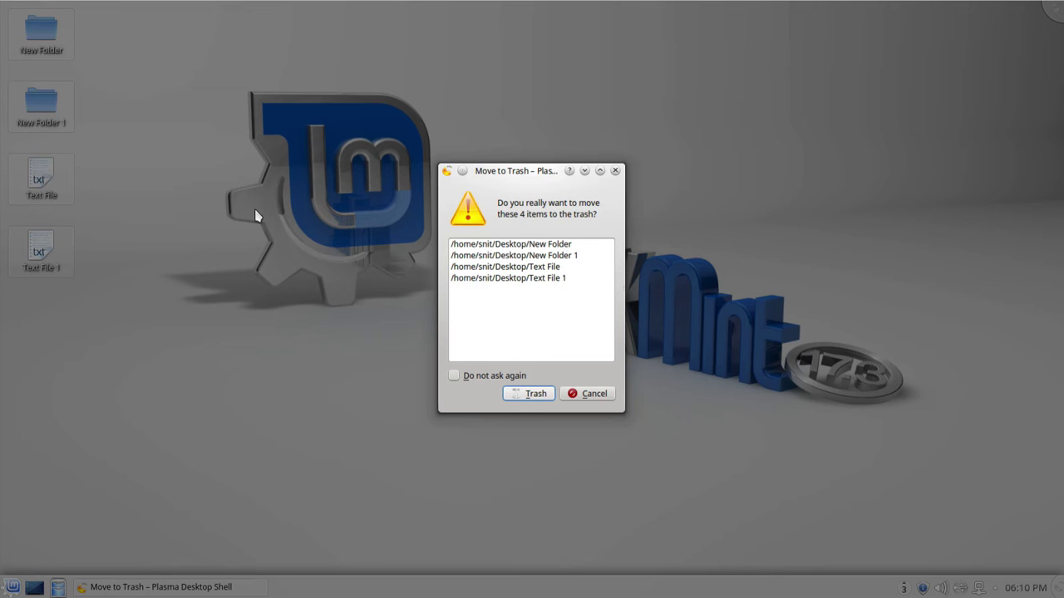
{"action": "left_click", "coordinate": [540, 396]}
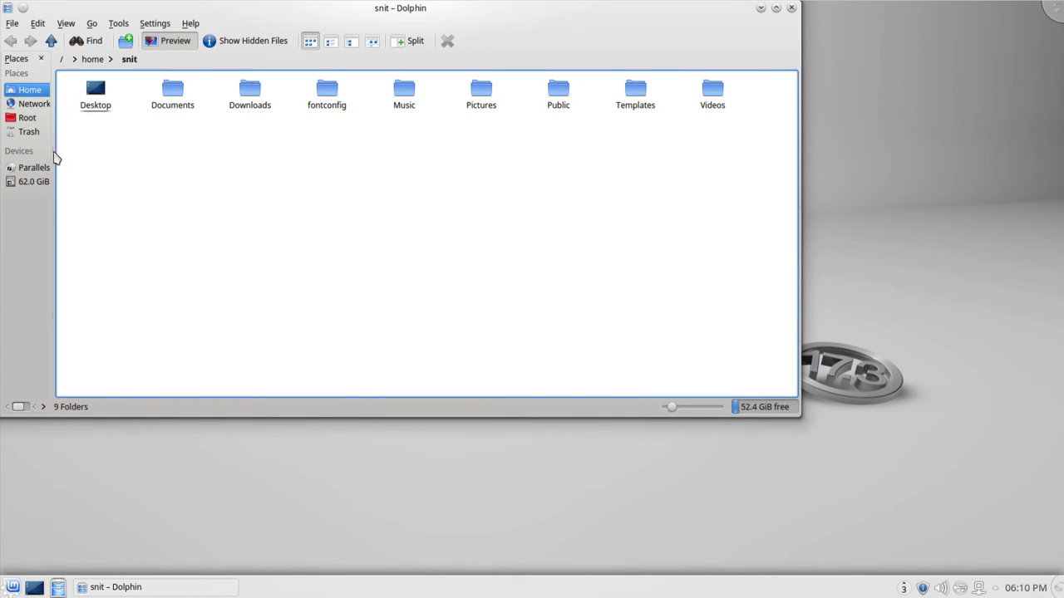
Restore Text File from Dolphin's Trash by dragging it to the desktop.
{"action": "left_click", "coordinate": [29, 131]}
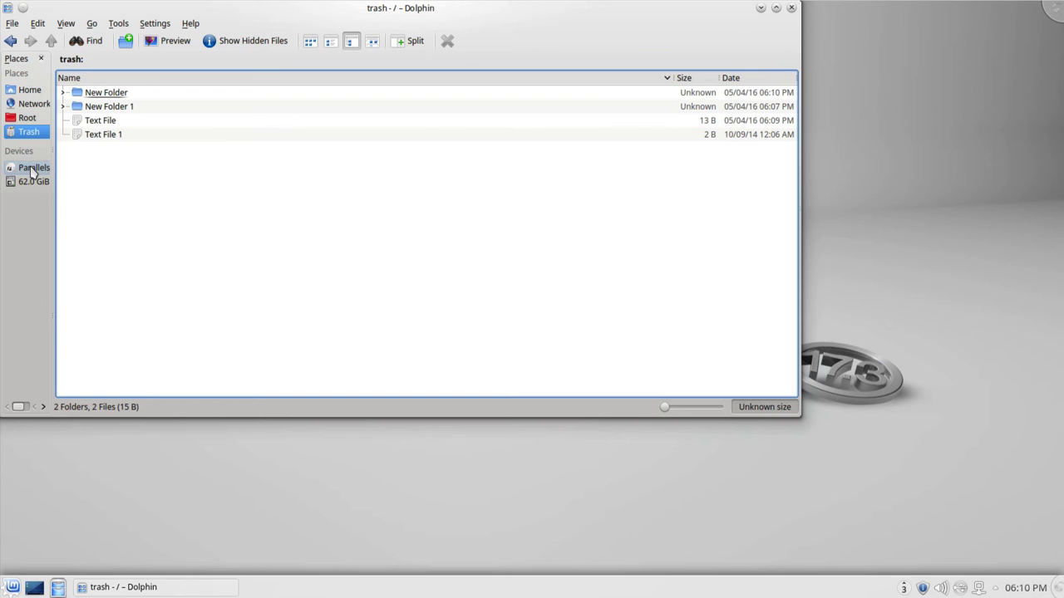
{"action": "left_click_drag", "start_coordinate": [242, 13], "coordinate": [450, 89]}
{"action": "left_click_drag", "start_coordinate": [304, 197], "coordinate": [80, 124]}
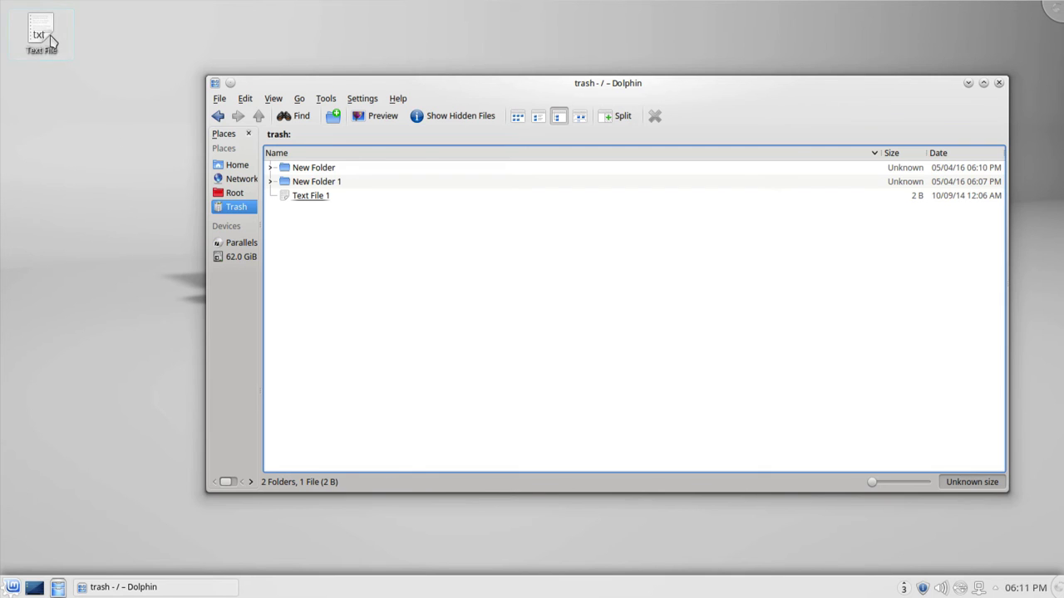
Open the restored Text File in Kate and type 'fdxfsdfsd' on line 2.
{"action": "left_click", "coordinate": [47, 35]}
{"action": "left_click", "coordinate": [122, 304]}
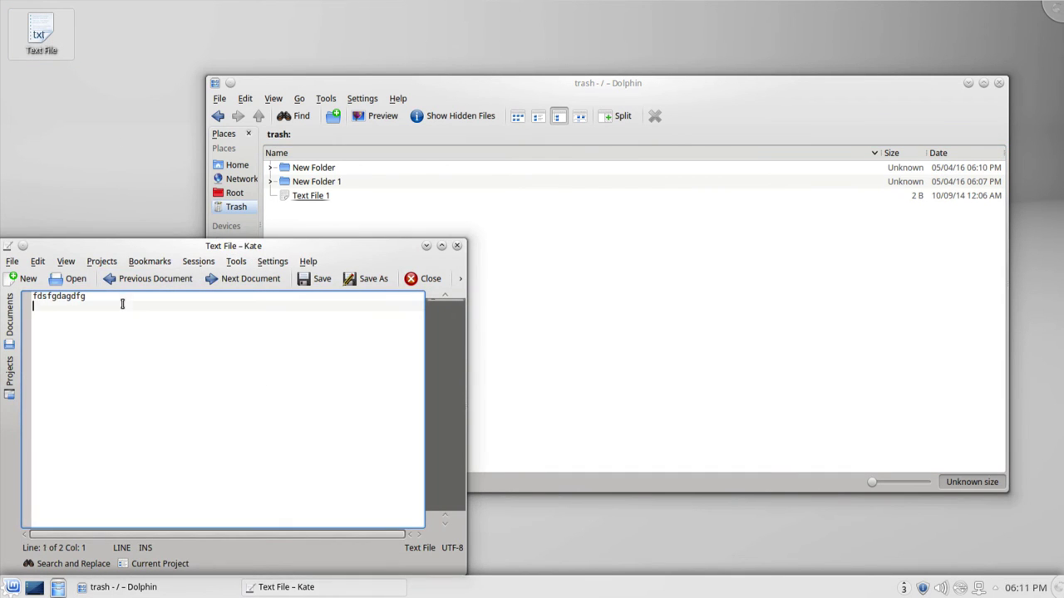
{"action": "type", "text": "fdxfsdfsd"}
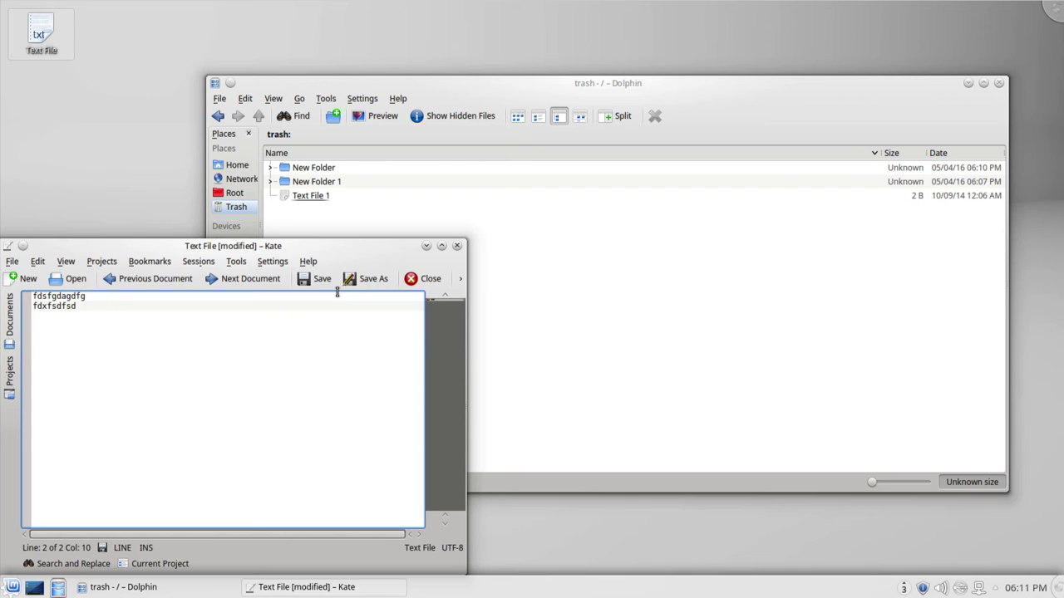
Try saving twice, dismissing the write-access error each time.
{"action": "left_click", "coordinate": [325, 285]}
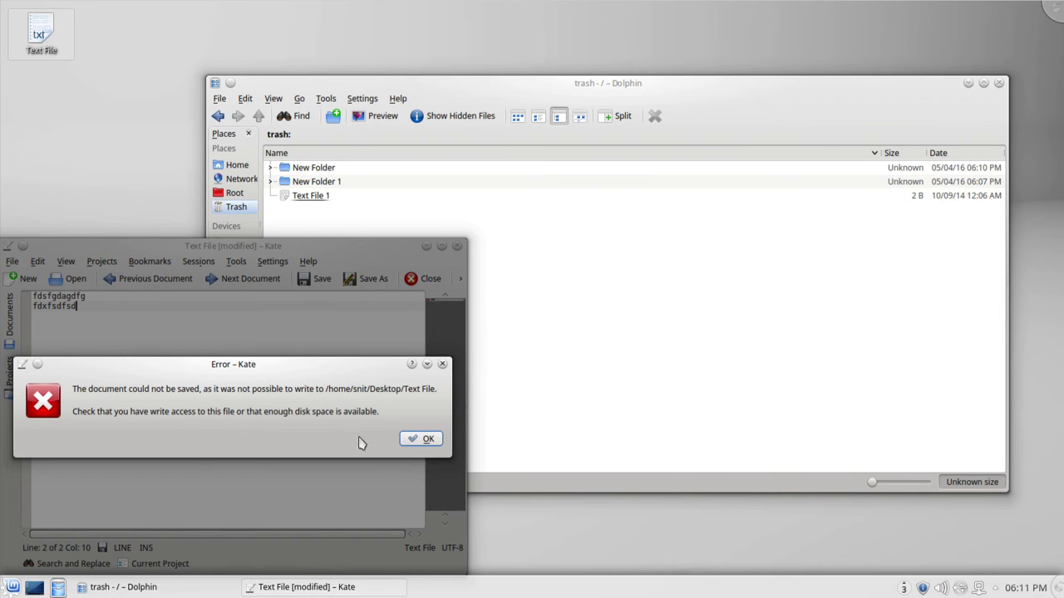
{"action": "left_click", "coordinate": [427, 442]}
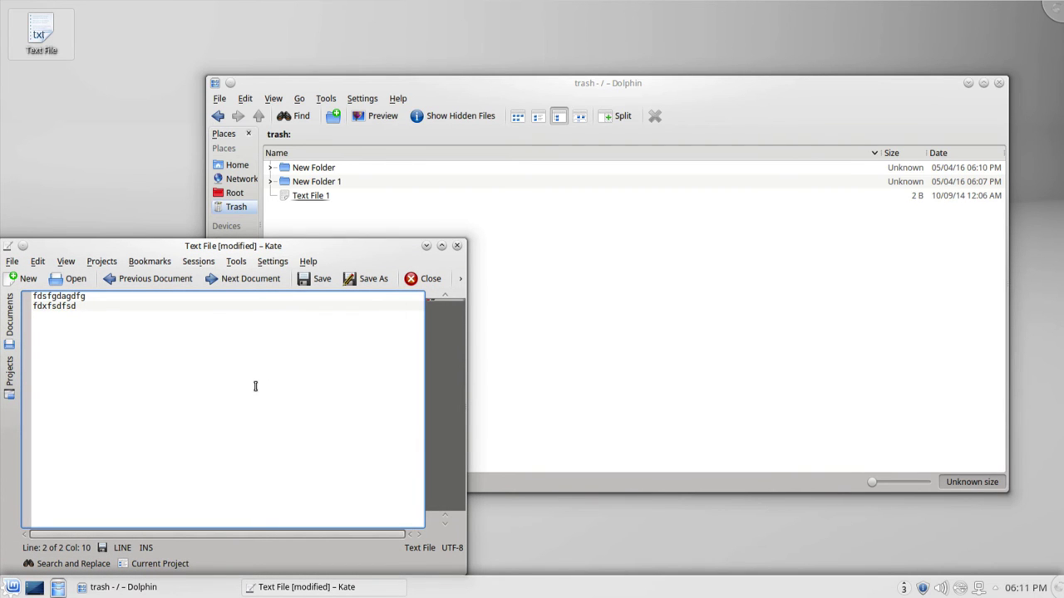
{"action": "left_click", "coordinate": [331, 284]}
{"action": "left_click", "coordinate": [421, 440]}
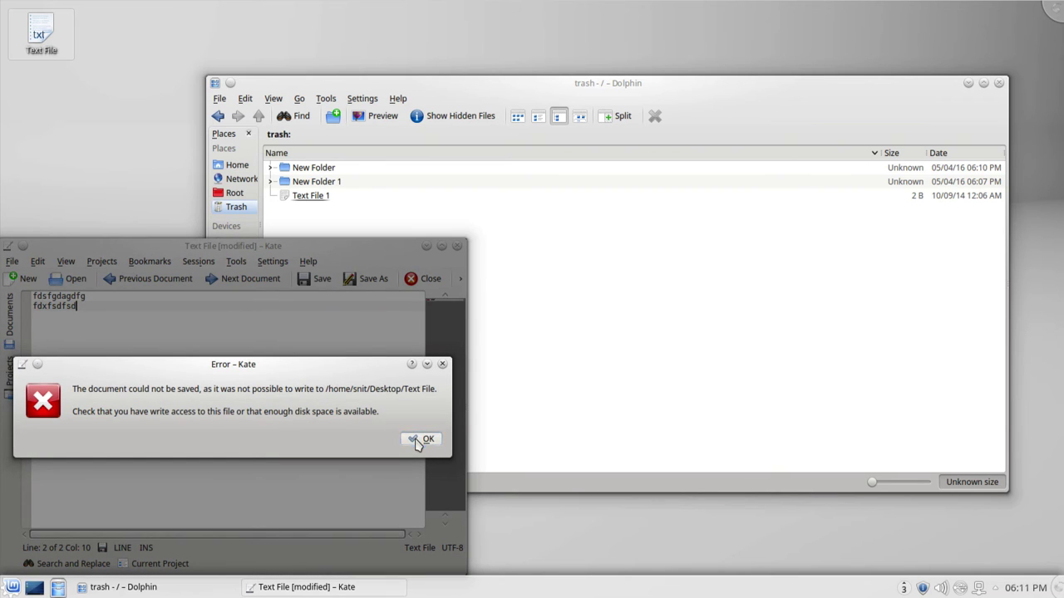
Save As over Desktop/Text File, confirm overwrite, and dismiss the save error.
{"action": "left_click", "coordinate": [368, 279]}
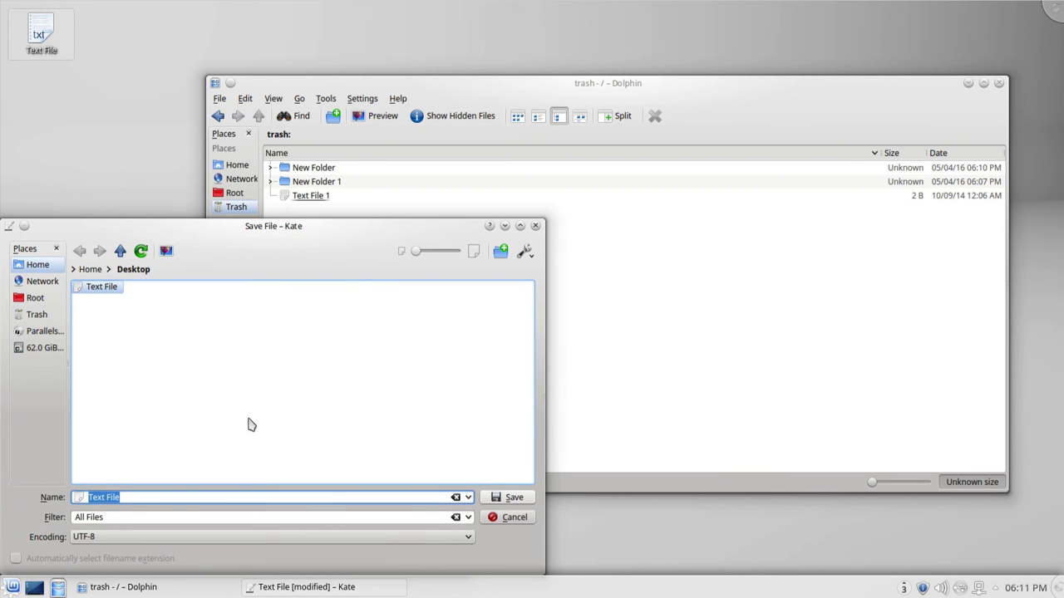
{"action": "left_click", "coordinate": [512, 499]}
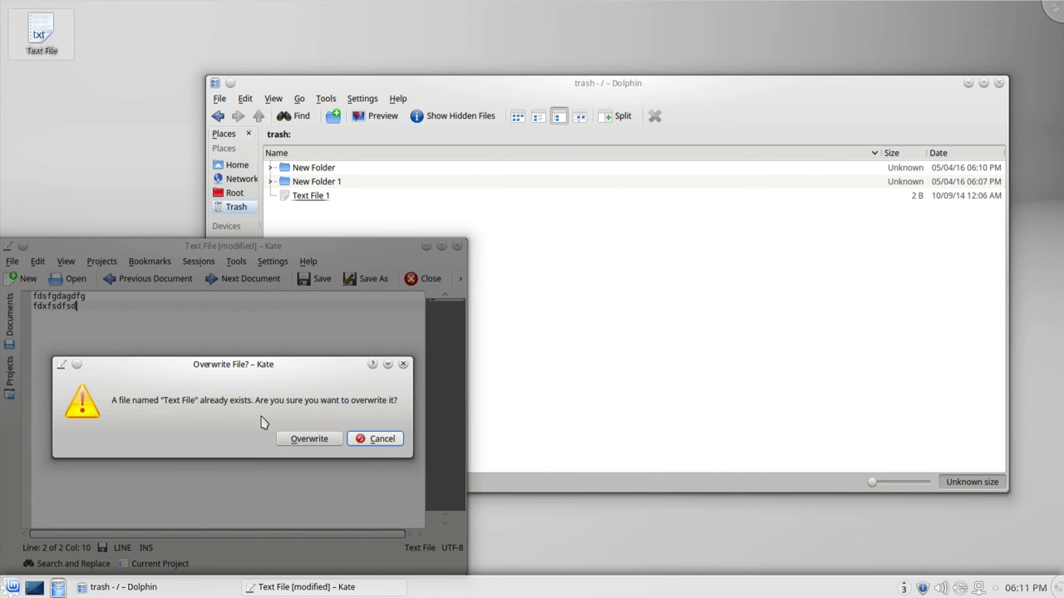
{"action": "left_click", "coordinate": [326, 444]}
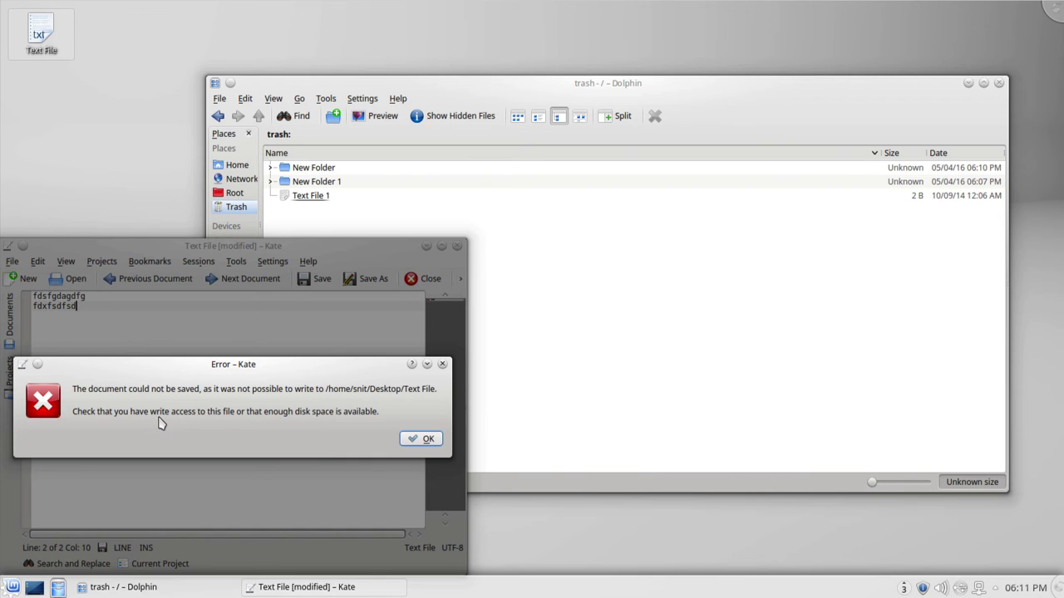
{"action": "left_click", "coordinate": [426, 439]}
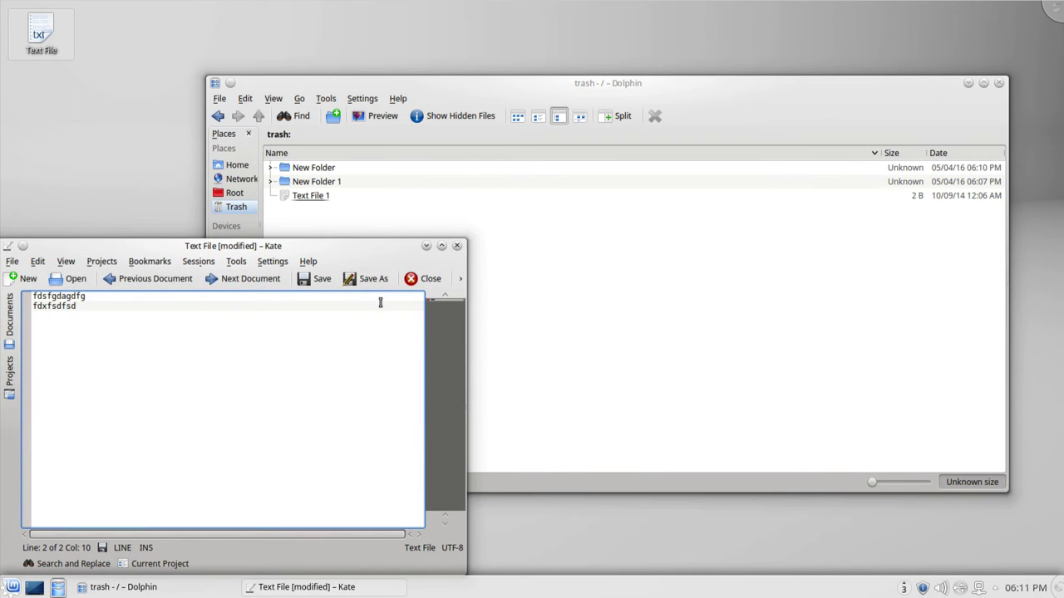
Retry Save As over Text File and decline the overwrite prompt.
{"action": "left_click", "coordinate": [378, 287]}
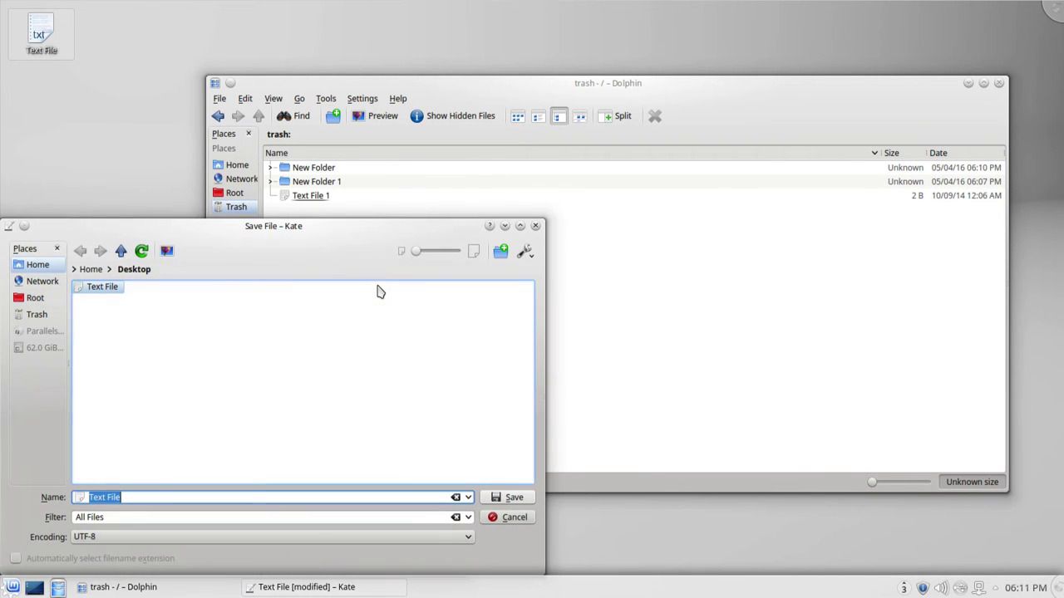
{"action": "left_click", "coordinate": [506, 519]}
{"action": "left_click", "coordinate": [376, 281]}
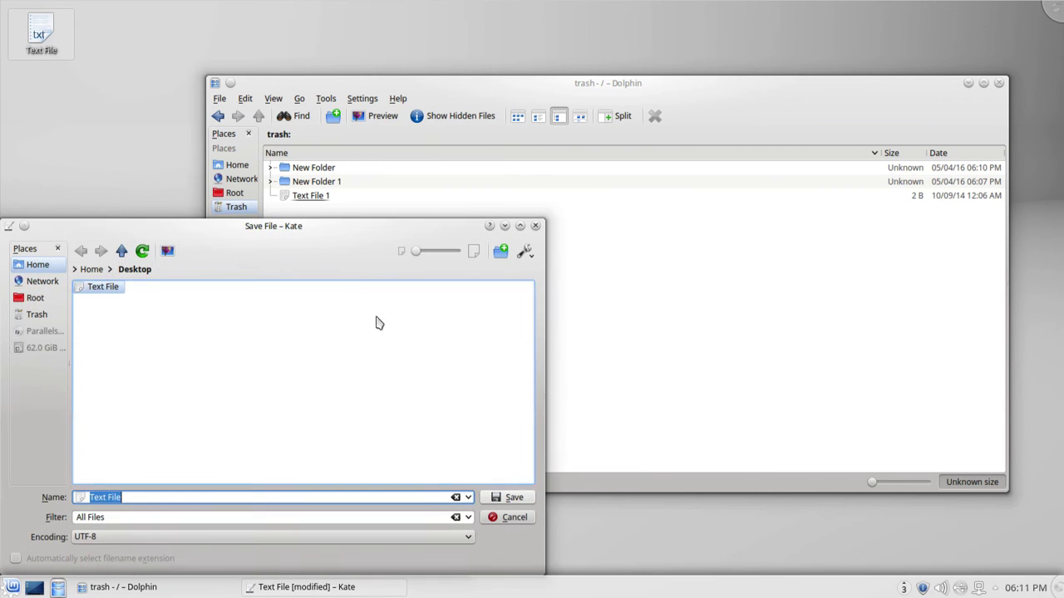
{"action": "left_click", "coordinate": [514, 497]}
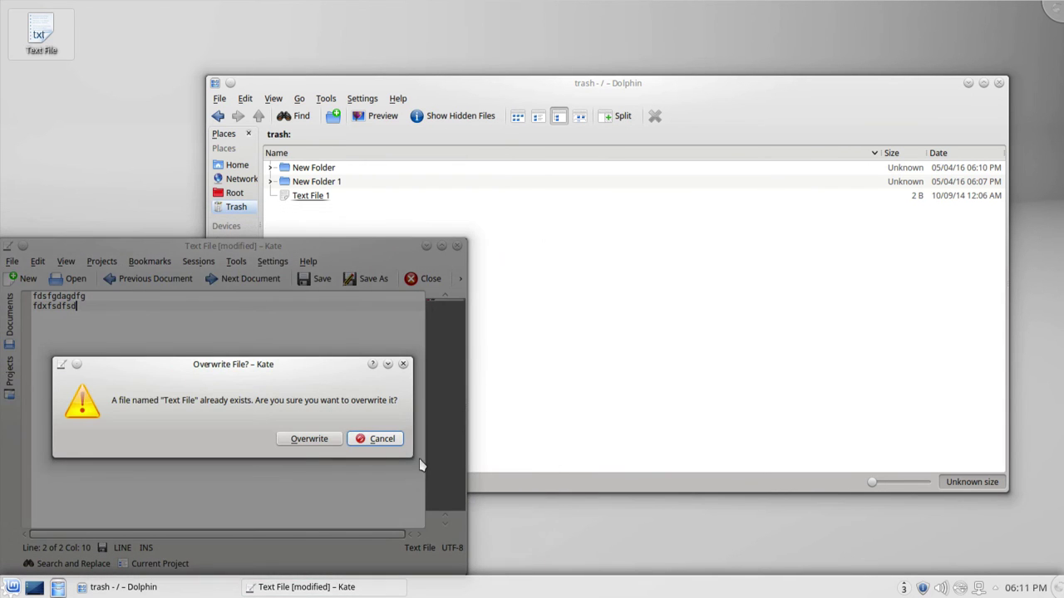
{"action": "left_click", "coordinate": [380, 441]}
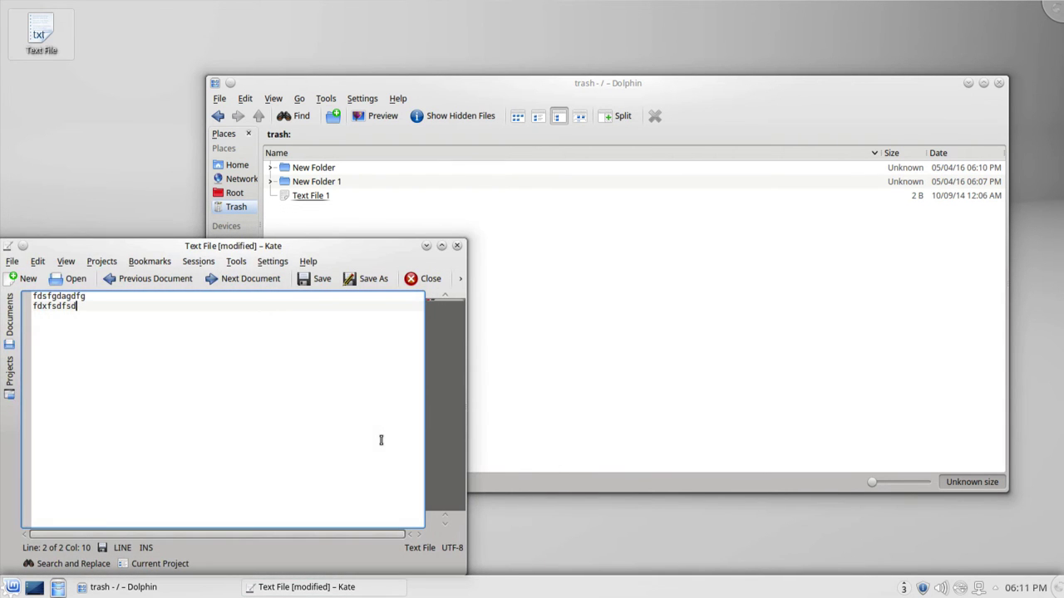
Save the text as 'Text File 2' on the Desktop and close Kate.
{"action": "left_click", "coordinate": [381, 281]}
{"action": "type", "text": "Text File 2"}
{"action": "left_click", "coordinate": [196, 498]}
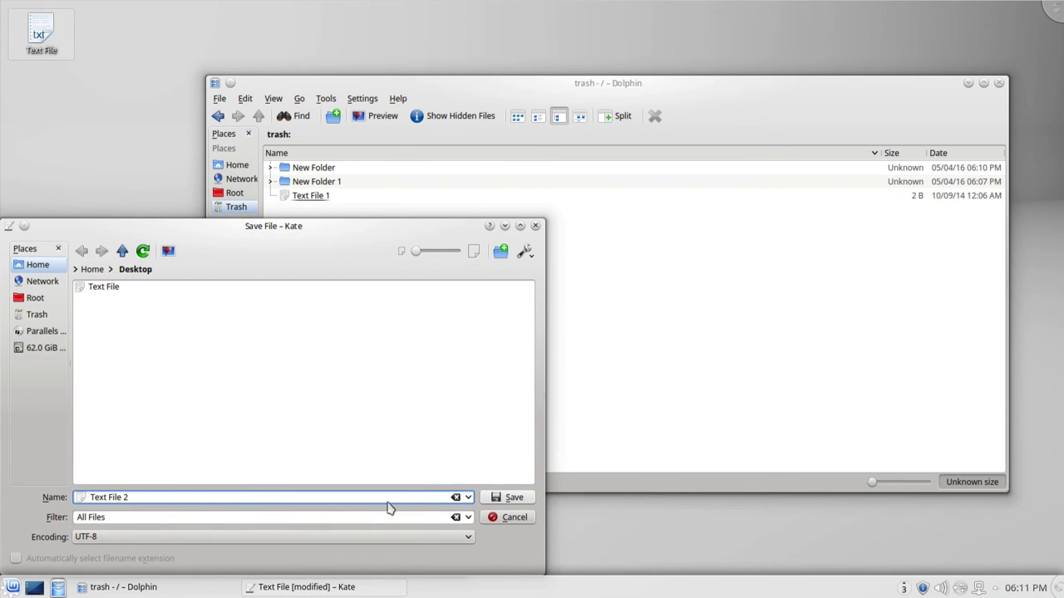
{"action": "left_click", "coordinate": [506, 497]}
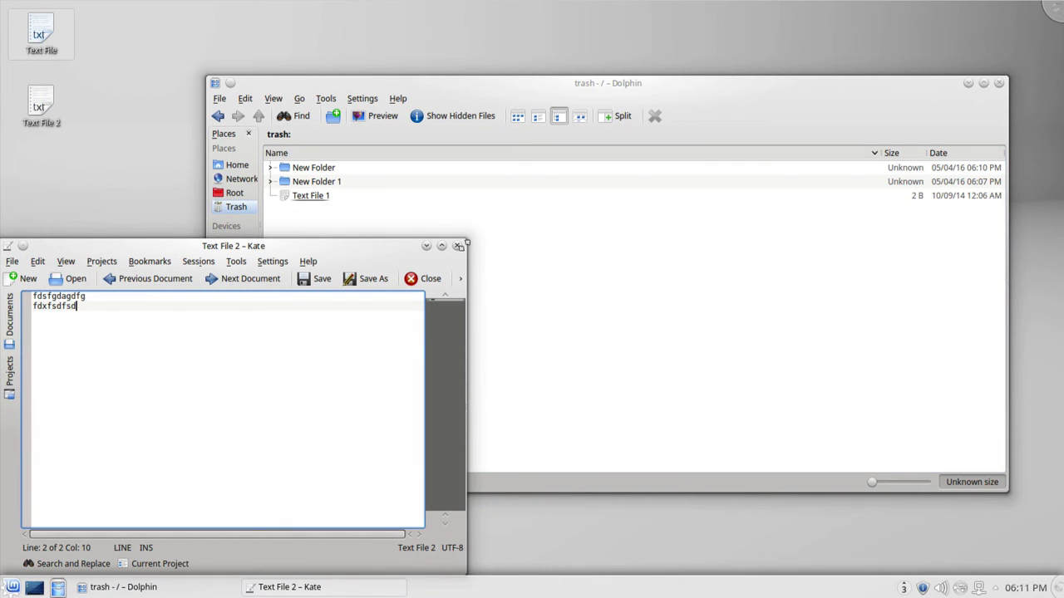
{"action": "left_click", "coordinate": [458, 246]}
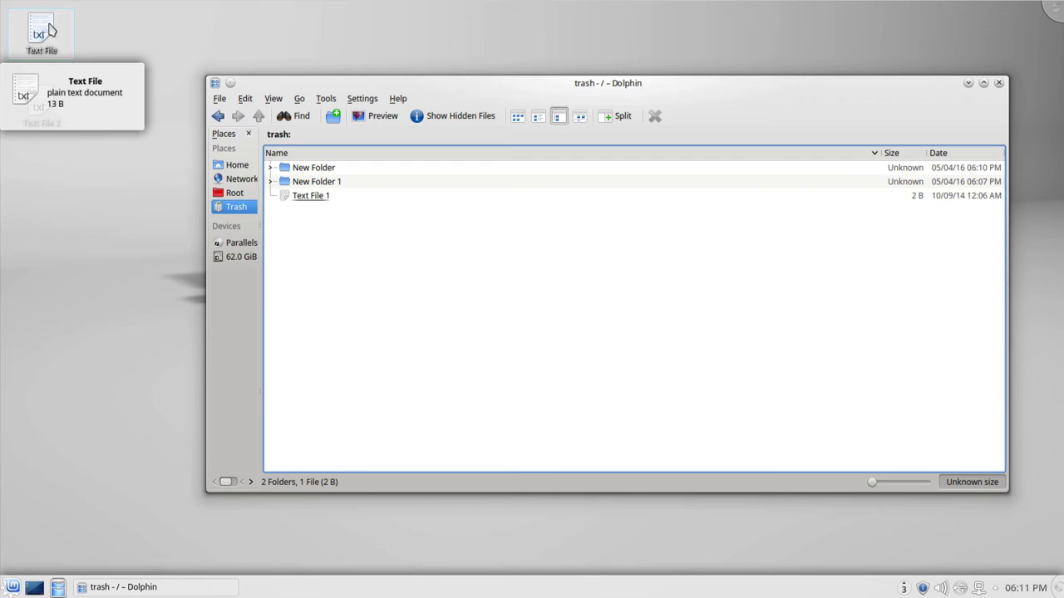
Drag Text File and Text File 2 from the desktop into Dolphin's Trash and confirm.
{"action": "left_click", "coordinate": [68, 150]}
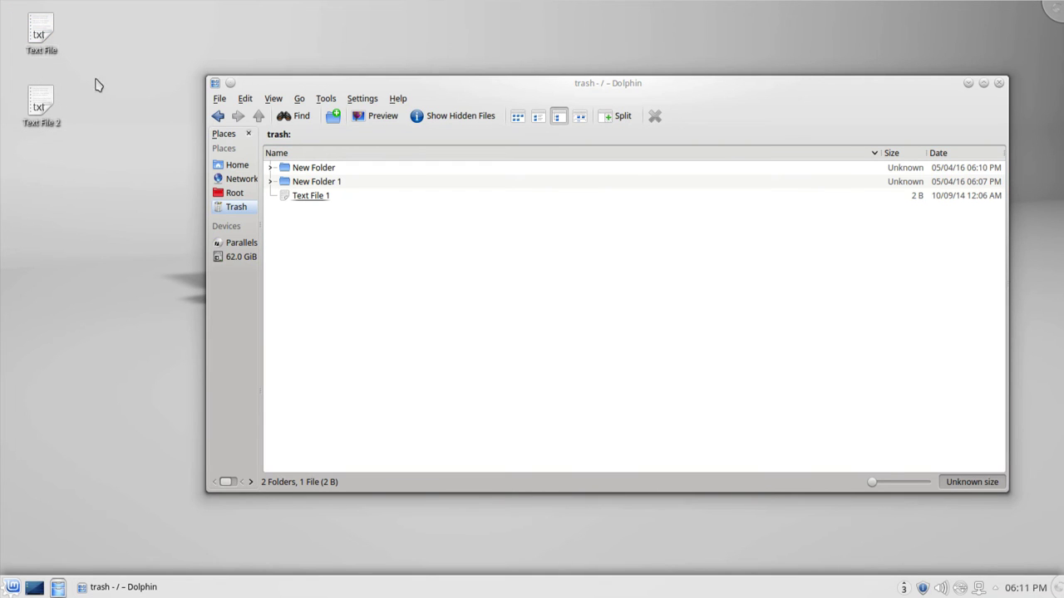
{"action": "mouse_move", "coordinate": [87, 39]}
{"action": "left_mouse_down"}
{"action": "mouse_move", "coordinate": [24, 114]}
{"action": "mouse_move", "coordinate": [382, 284]}
{"action": "left_mouse_up"}
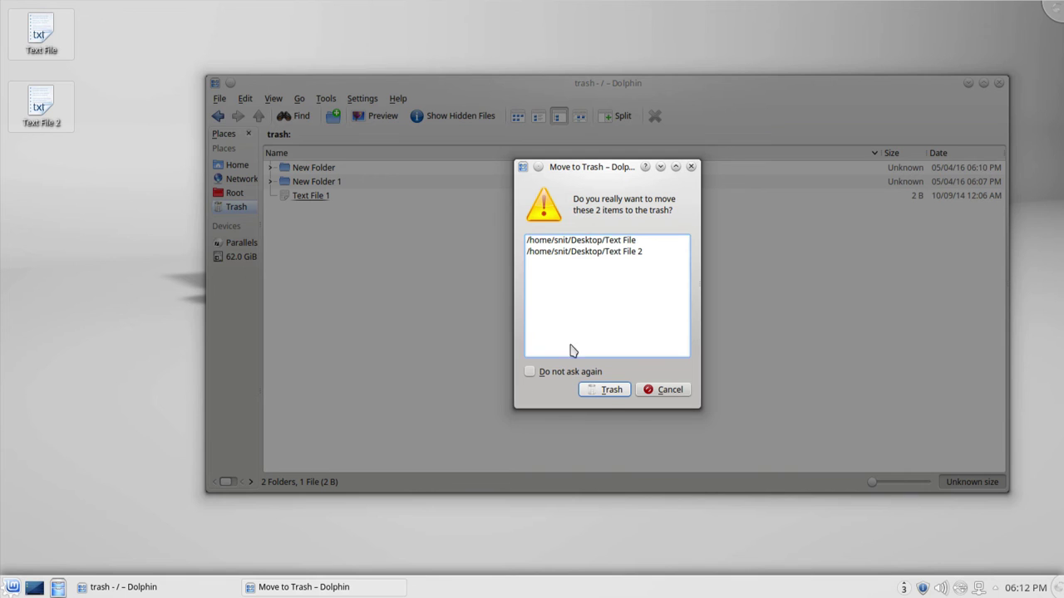
{"action": "left_click", "coordinate": [611, 393]}
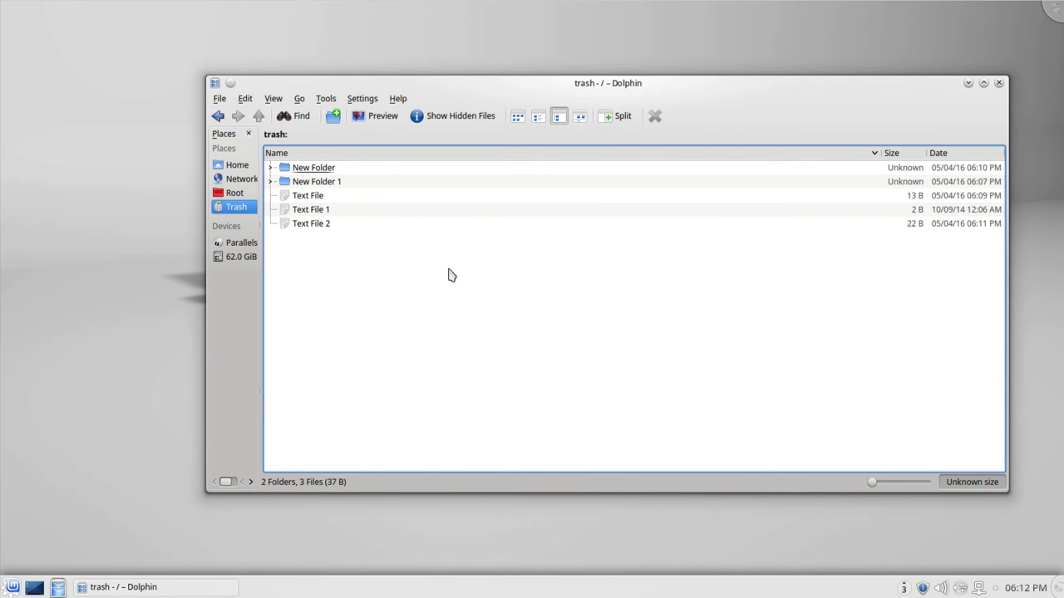
Try creating a new folder inside the Trash and dismiss the refusal error.
{"action": "left_click", "coordinate": [333, 116]}
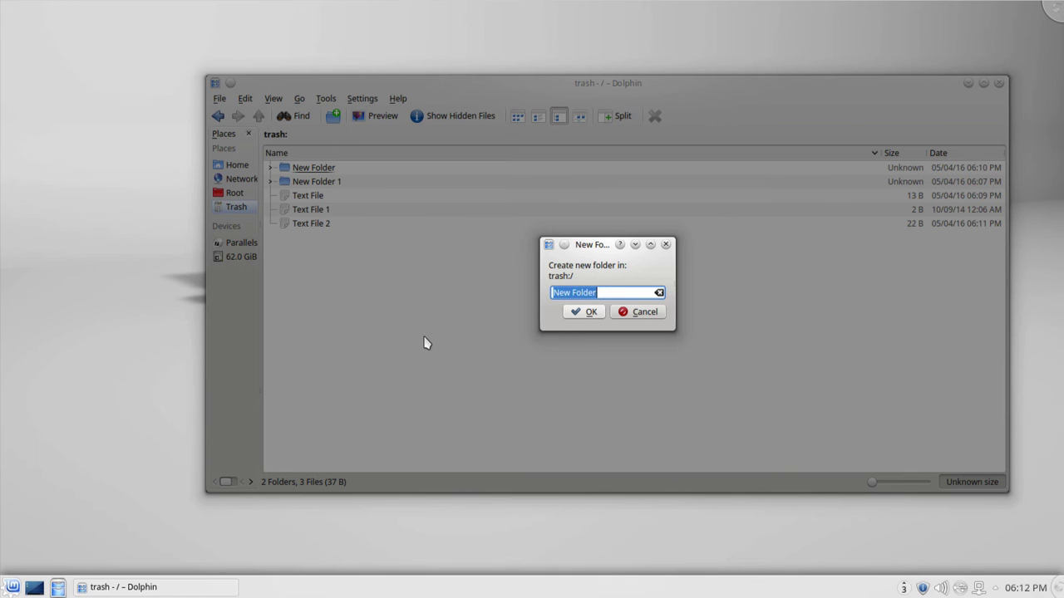
{"action": "left_click", "coordinate": [588, 312]}
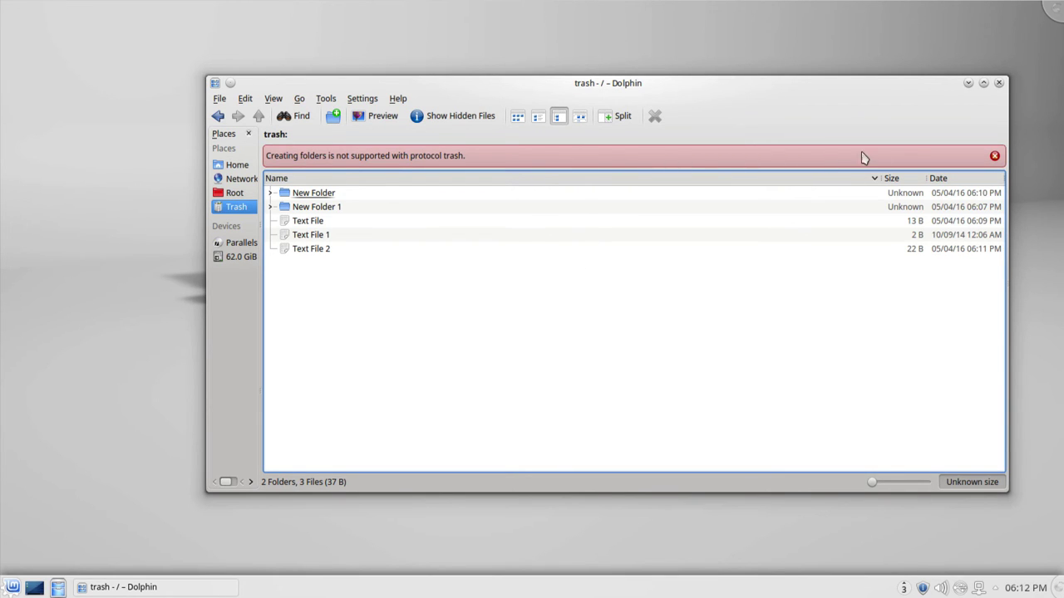
{"action": "left_click", "coordinate": [994, 157]}
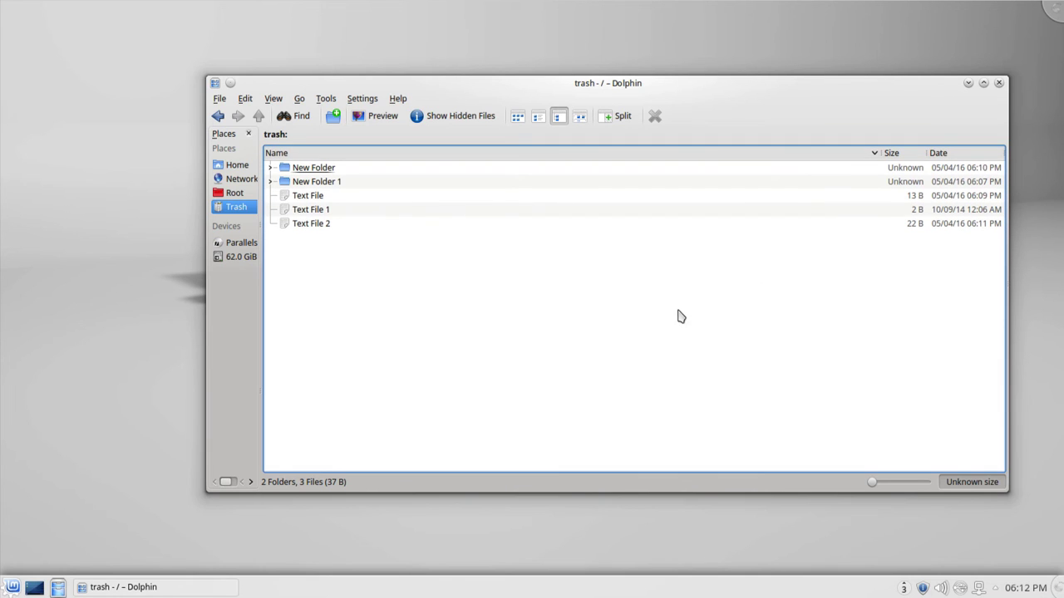
Rename Text File in the Trash to 'fred' and dismiss the rename error.
{"action": "left_click", "coordinate": [315, 200]}
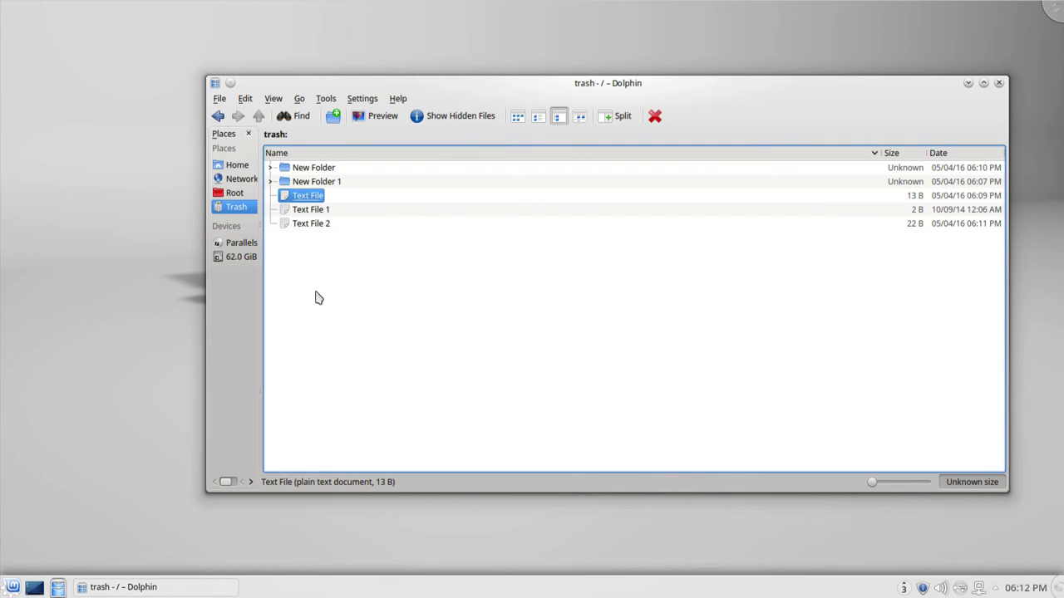
{"action": "key", "text": "F2"}
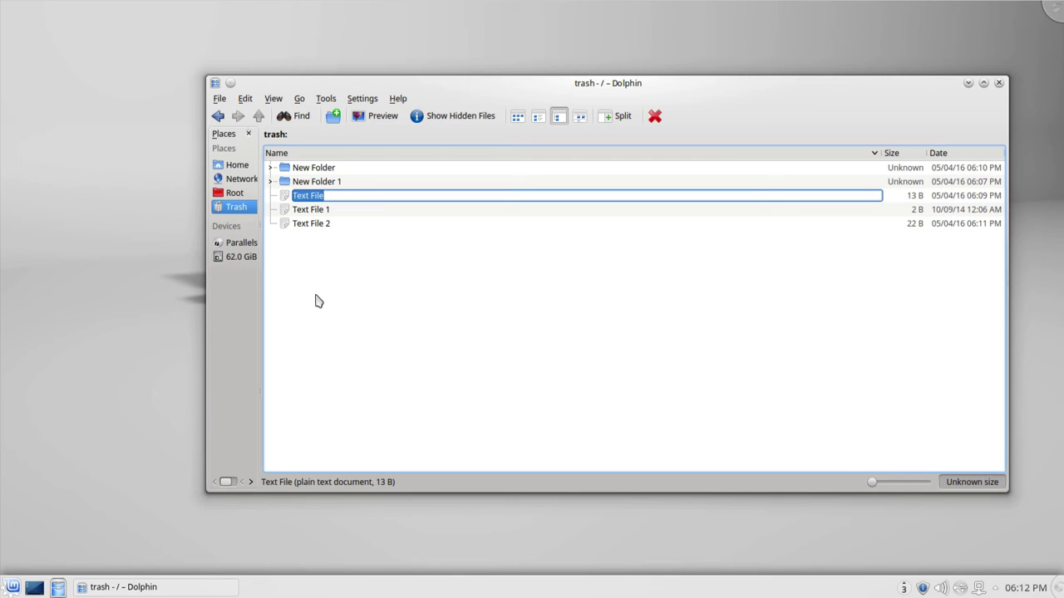
{"action": "type", "text": "fred"}
{"action": "key", "text": "Return"}
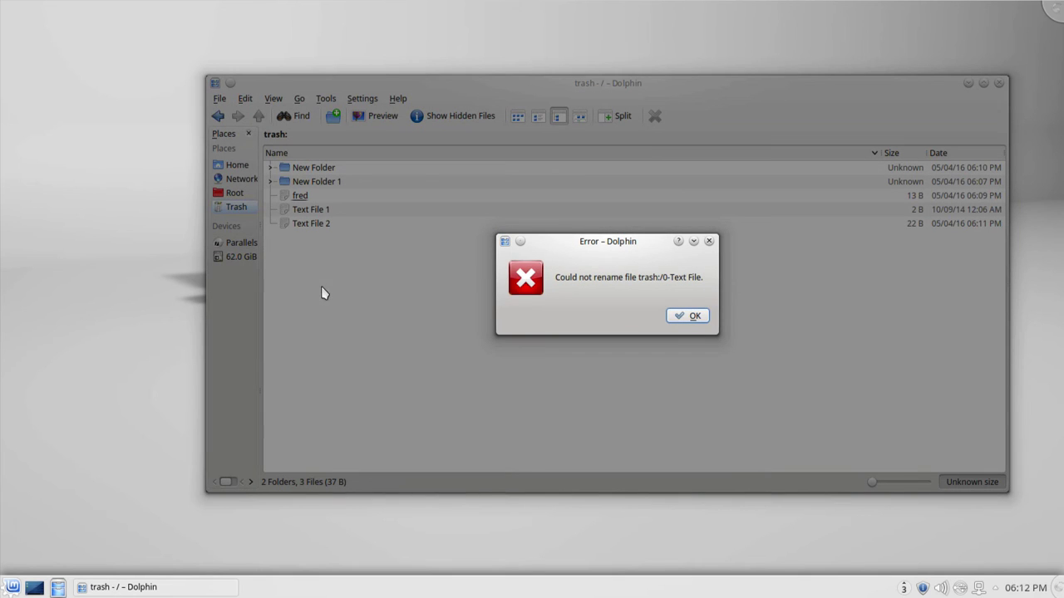
{"action": "left_click", "coordinate": [689, 317]}
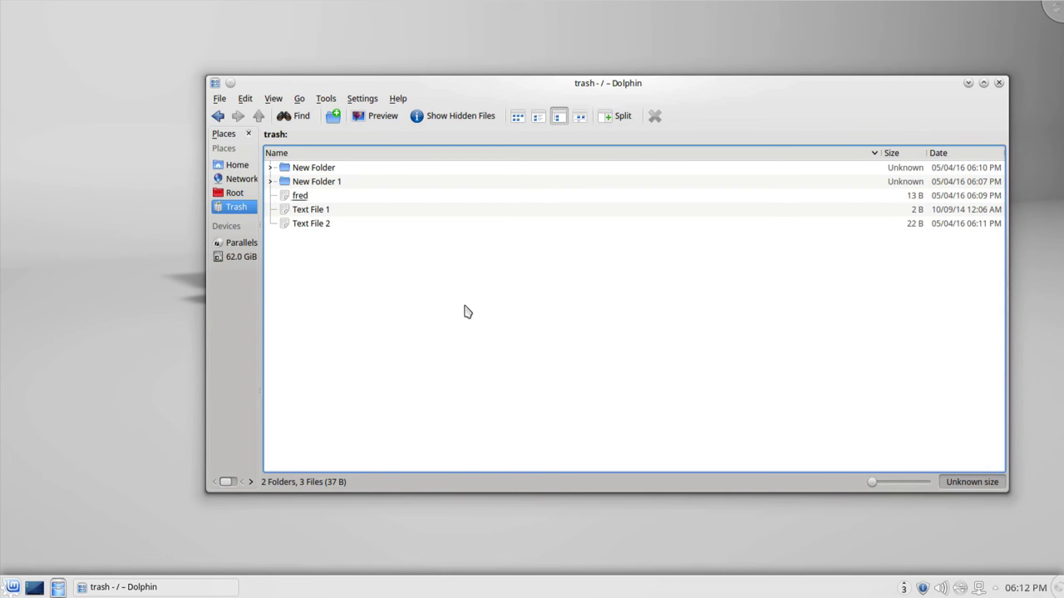
Try permanently deleting fred from the Trash and dismiss the does-not-exist error.
{"action": "left_click", "coordinate": [301, 199]}
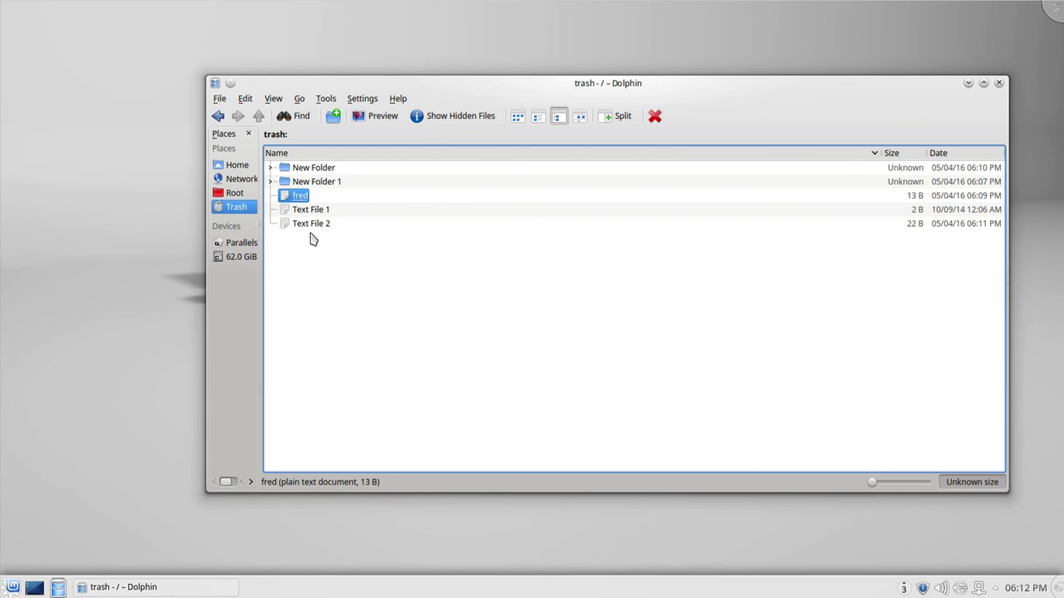
{"action": "left_click", "coordinate": [654, 118]}
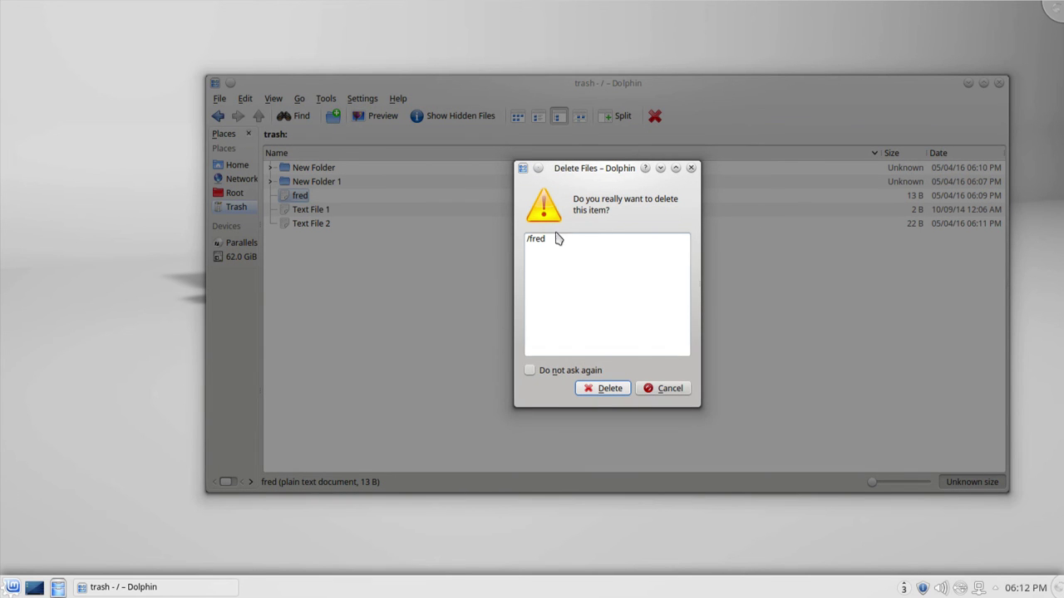
{"action": "left_click", "coordinate": [604, 388]}
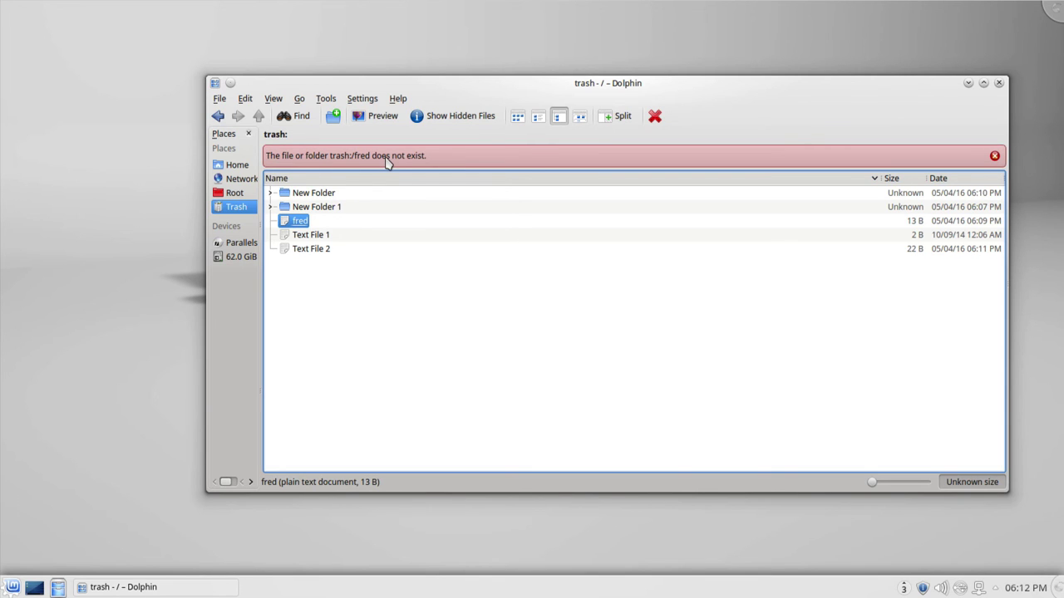
{"action": "left_click", "coordinate": [994, 157]}
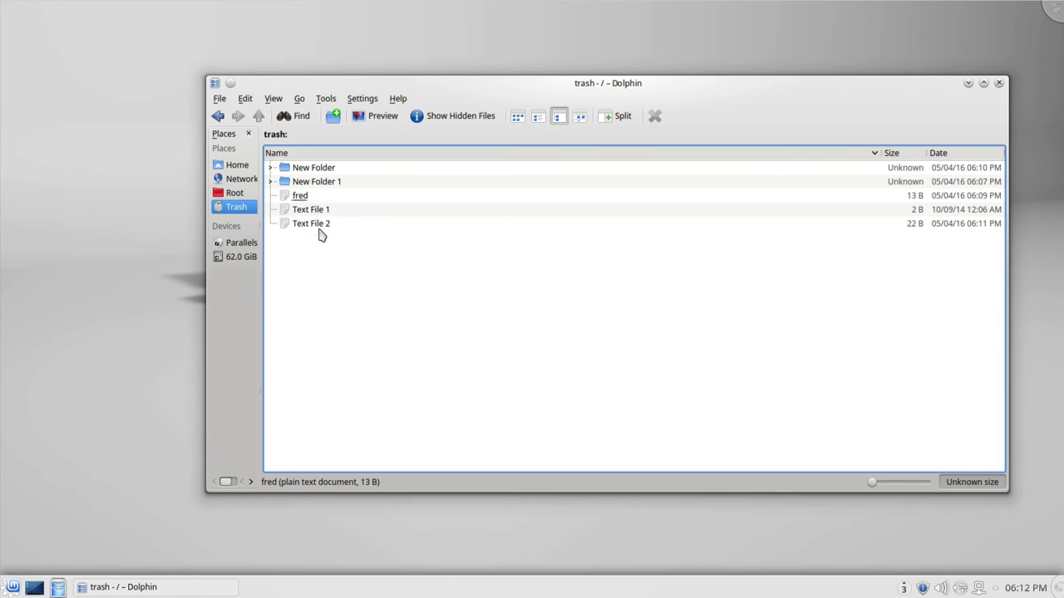
Go back and forward to reload the Trash, then select Text File 1 and Text File 2.
{"action": "left_click", "coordinate": [217, 116]}
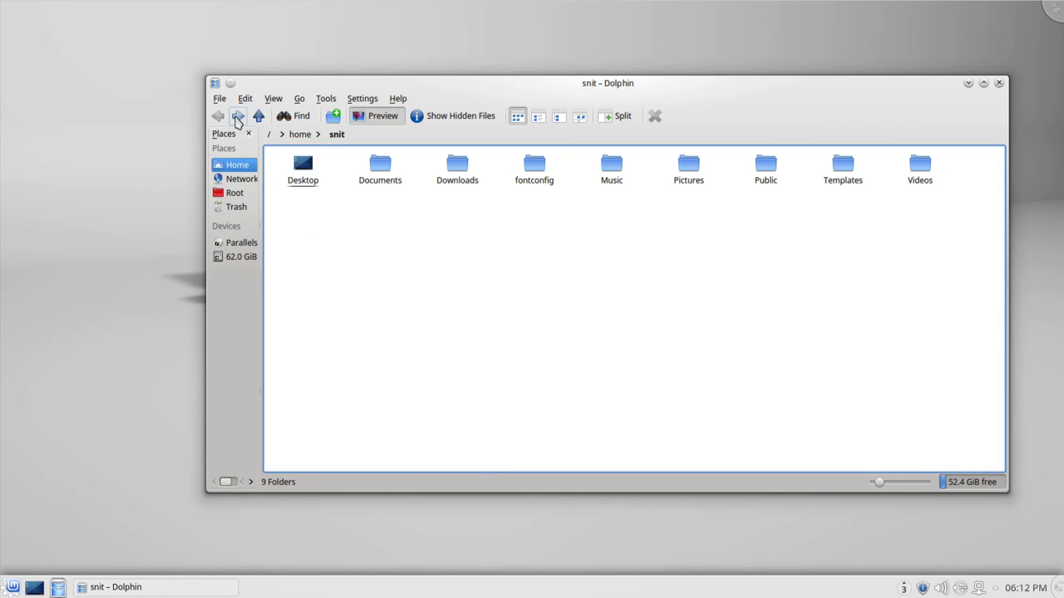
{"action": "left_click", "coordinate": [238, 117]}
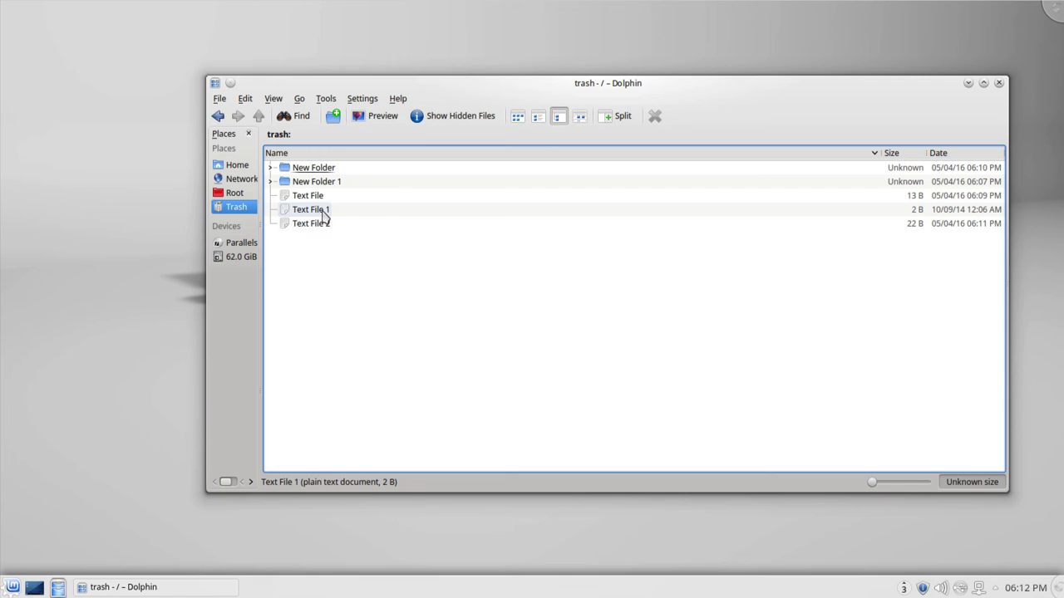
{"action": "left_click_drag", "start_coordinate": [321, 197], "coordinate": [326, 204]}
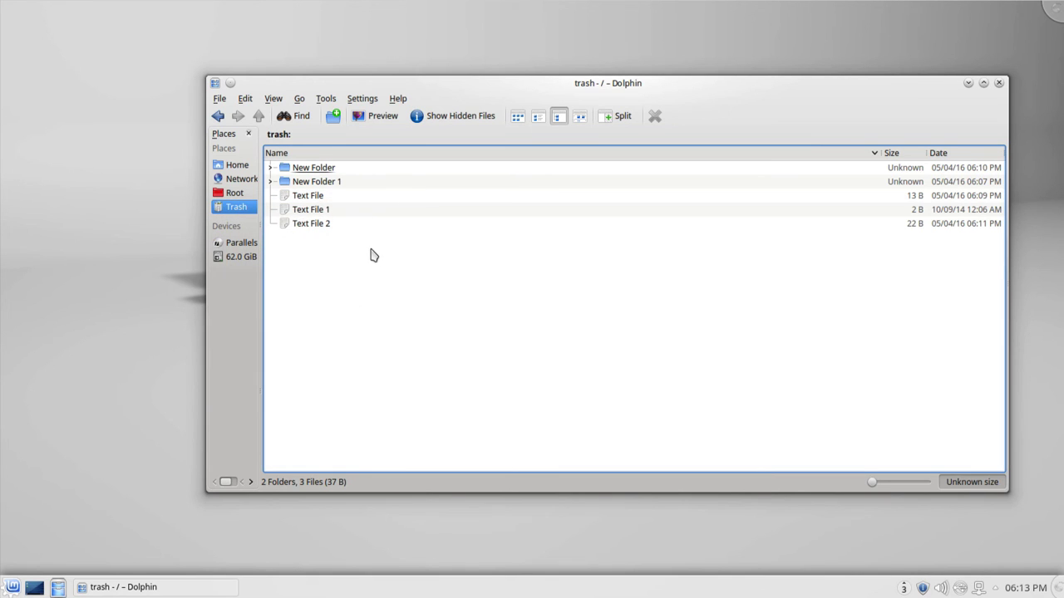
{"action": "mouse_move", "coordinate": [371, 252]}
{"action": "left_mouse_down"}
{"action": "mouse_move", "coordinate": [346, 212]}
{"action": "mouse_move", "coordinate": [342, 166]}
{"action": "left_mouse_up"}
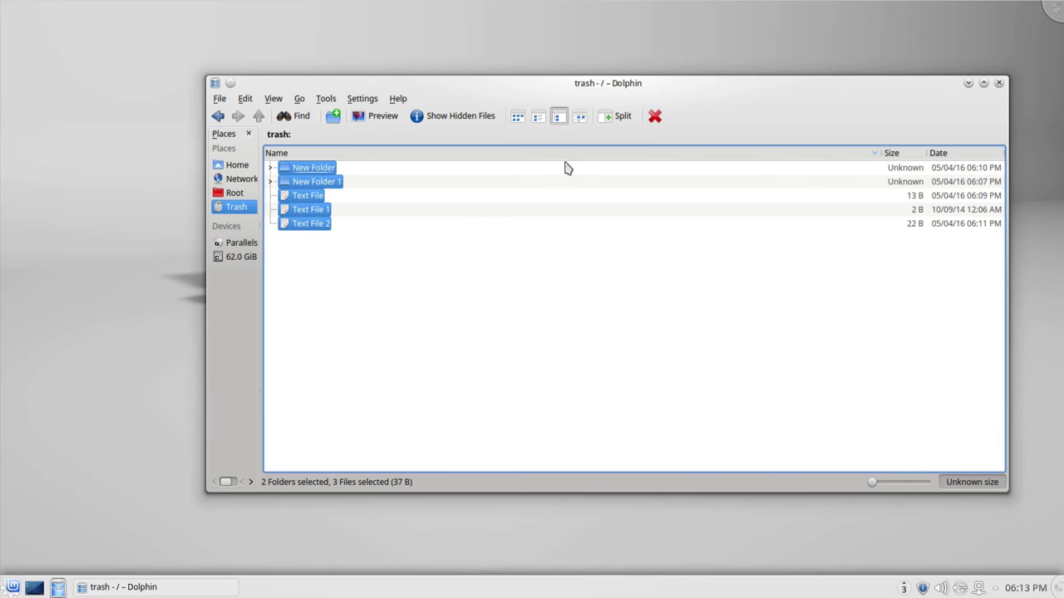
{"action": "left_click", "coordinate": [518, 118]}
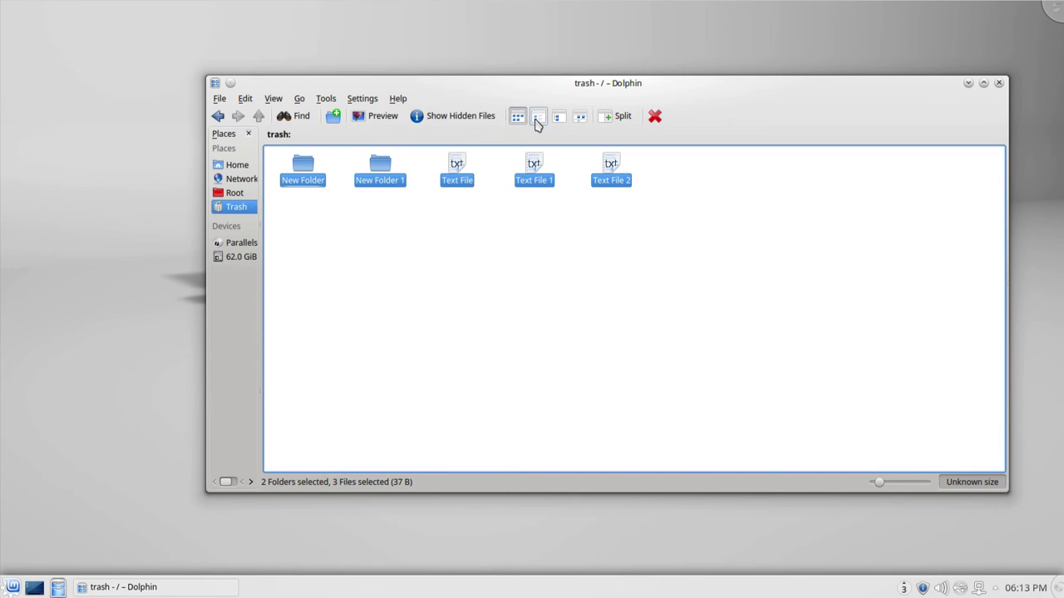
{"action": "left_click", "coordinate": [537, 118]}
{"action": "left_click", "coordinate": [557, 118]}
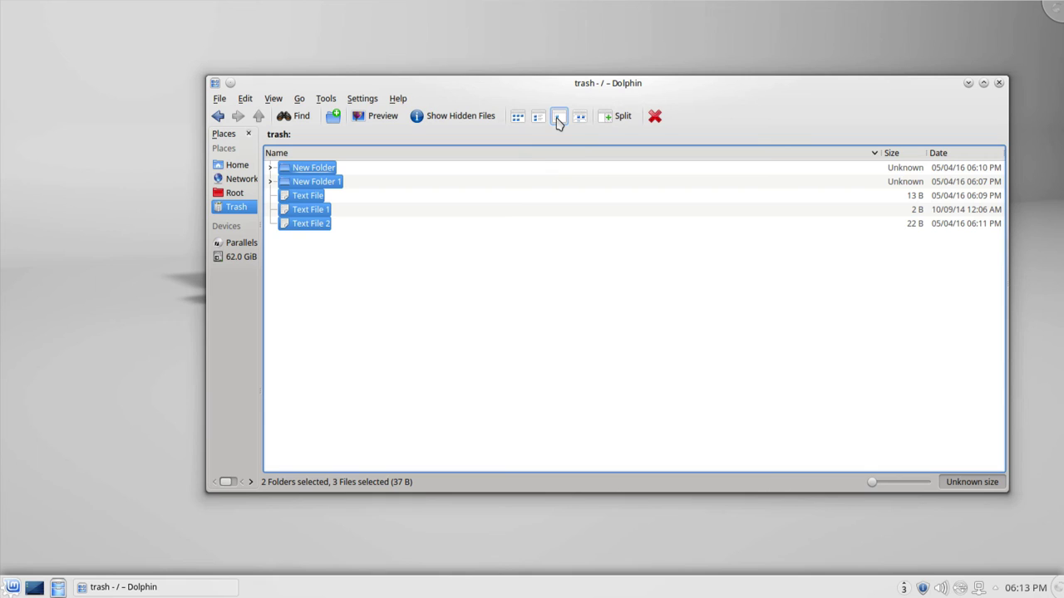
{"action": "left_click", "coordinate": [579, 118]}
{"action": "left_click", "coordinate": [580, 118]}
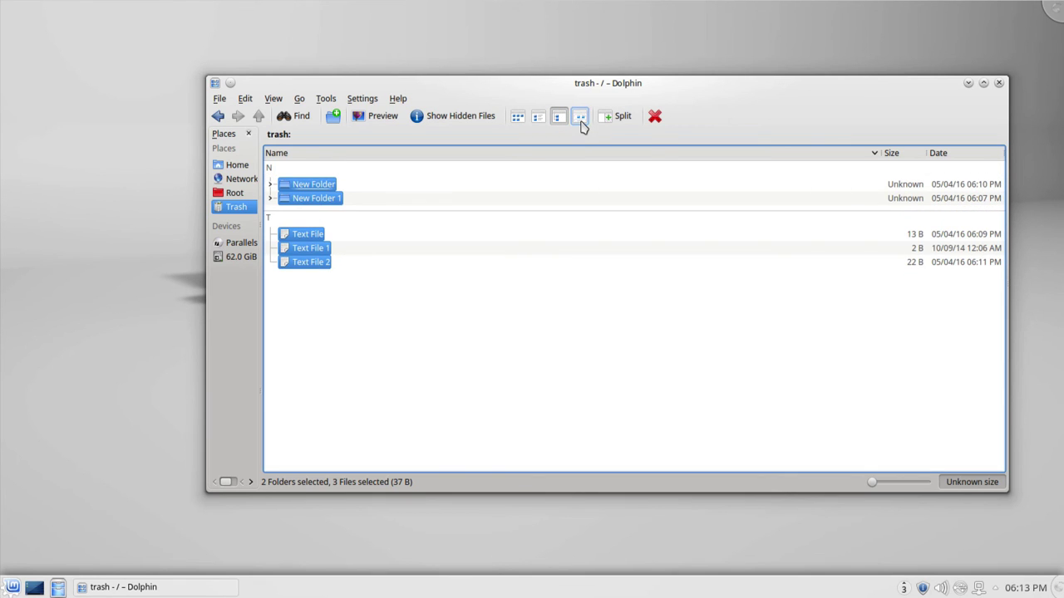
{"action": "left_click", "coordinate": [580, 120]}
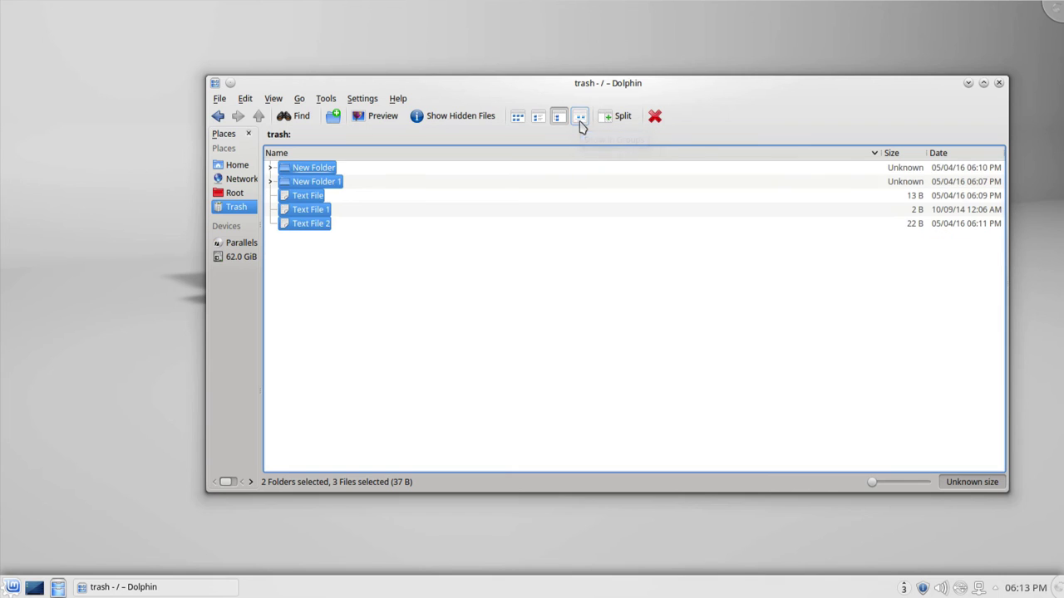
{"action": "left_click", "coordinate": [539, 118]}
{"action": "left_click", "coordinate": [579, 121]}
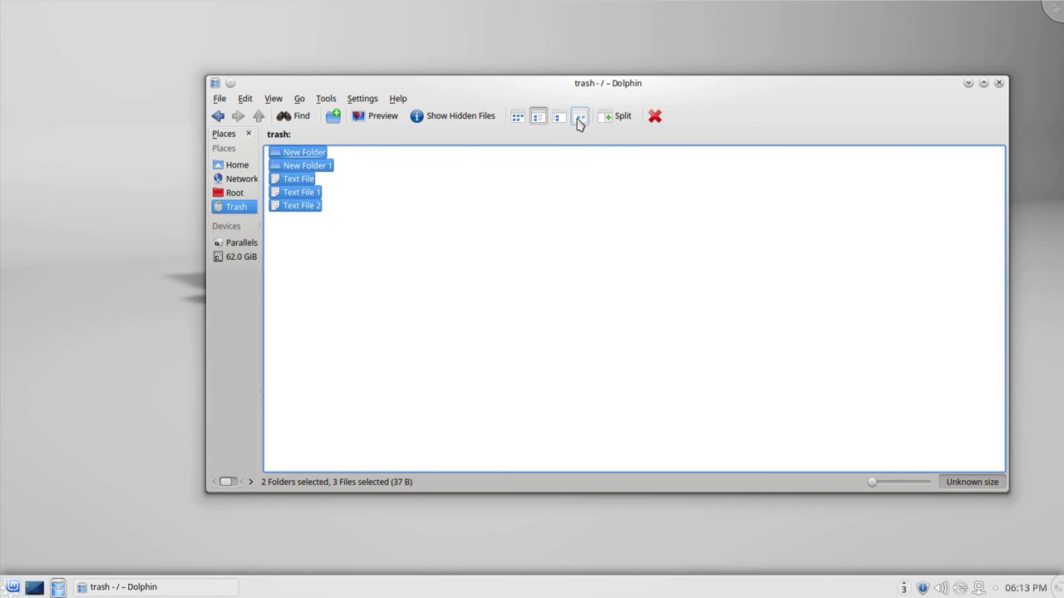
{"action": "left_click", "coordinate": [519, 119]}
{"action": "left_click", "coordinate": [560, 121]}
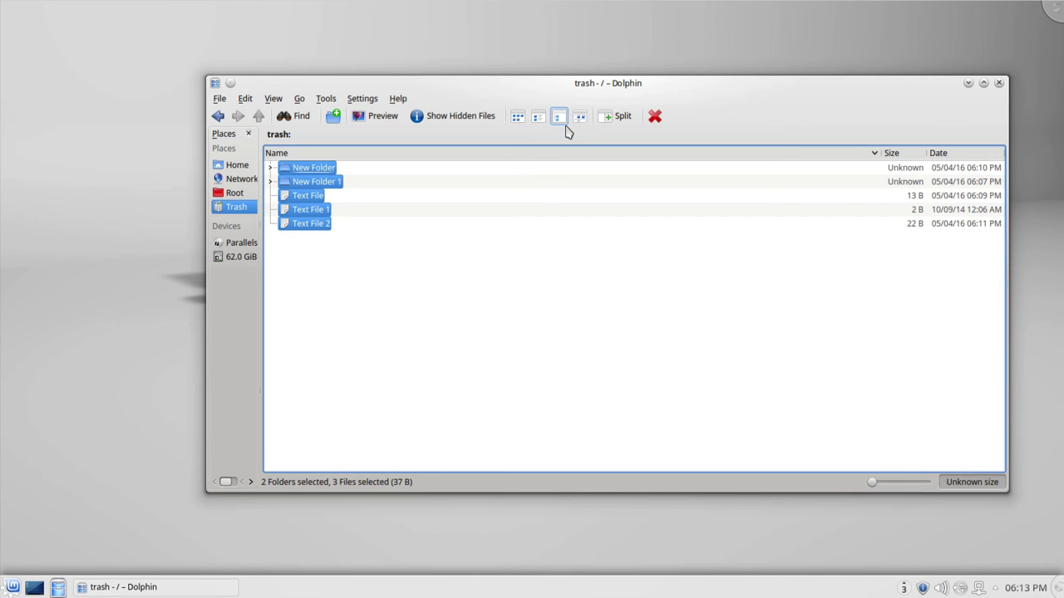
Open the view options and close them unchanged, keeping the detailed list of five items.
{"action": "left_click", "coordinate": [278, 99]}
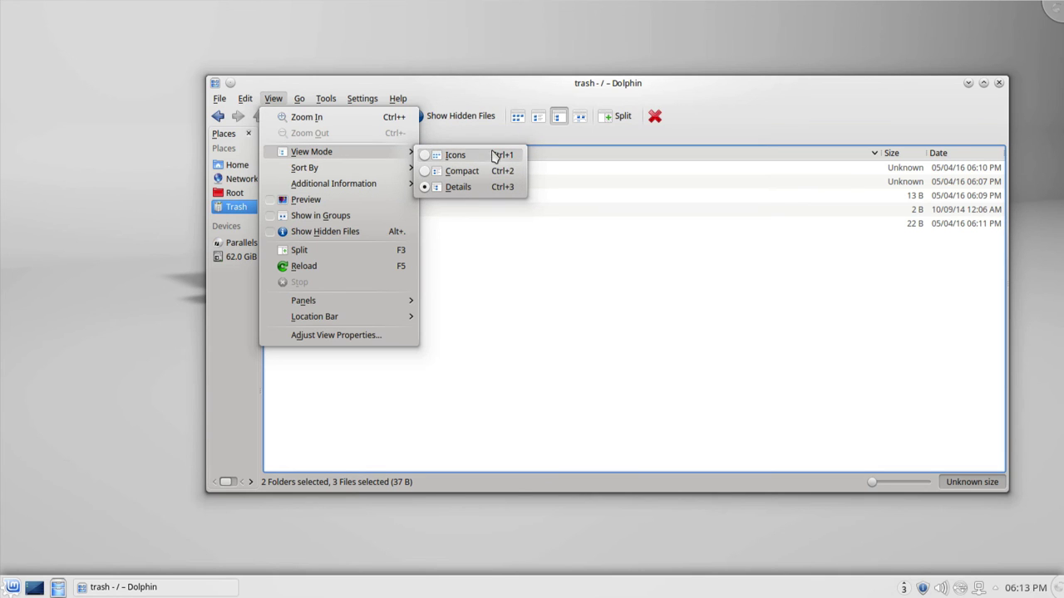
{"action": "mouse_move", "coordinate": [305, 168]}
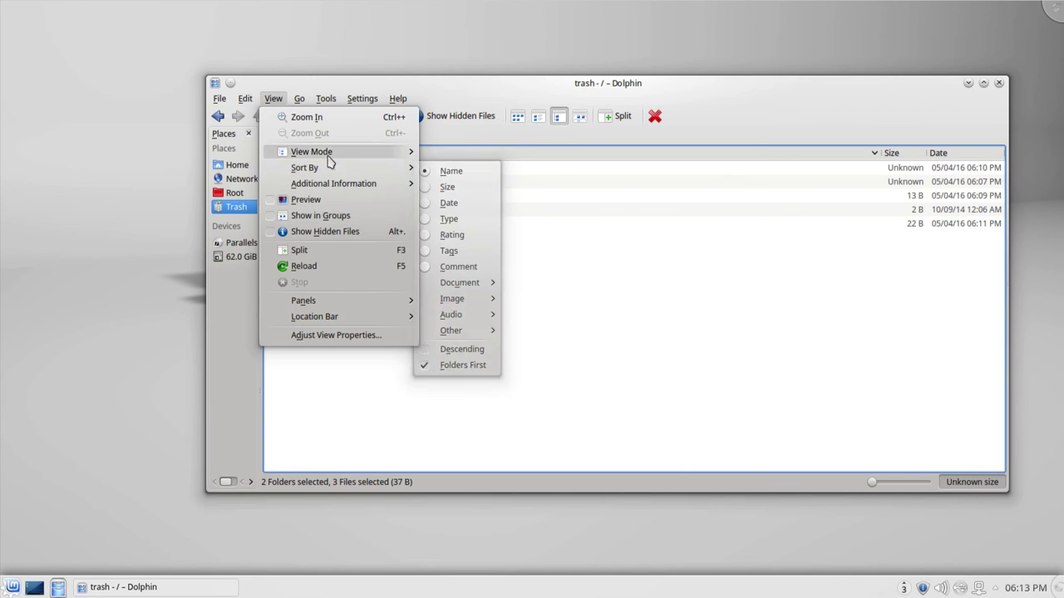
{"action": "left_click", "coordinate": [563, 255]}
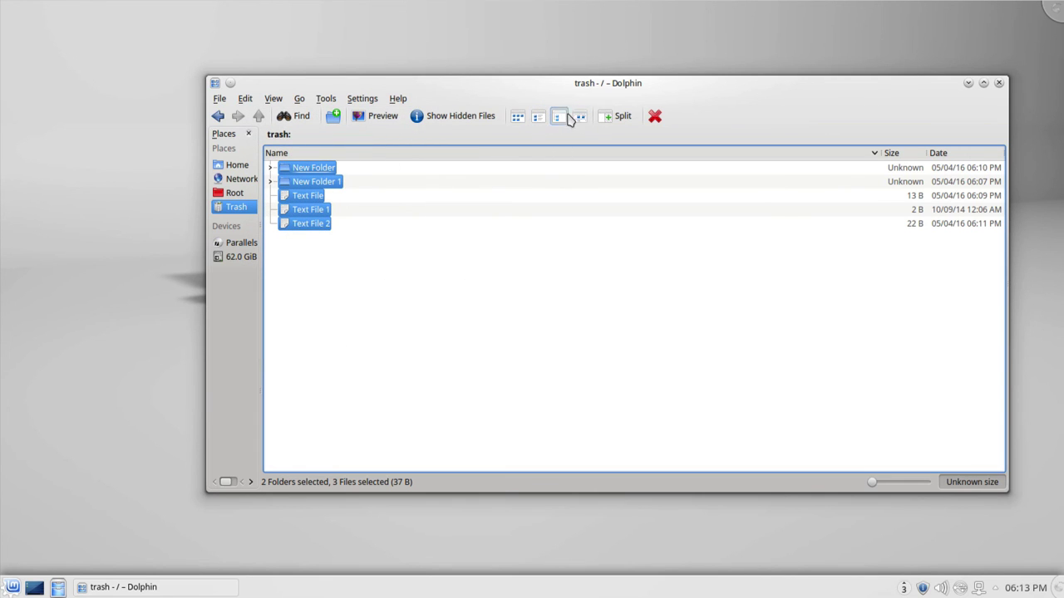
Permanently delete all five Trash items, then close the Dolphin window.
{"action": "right_click", "coordinate": [674, 120]}
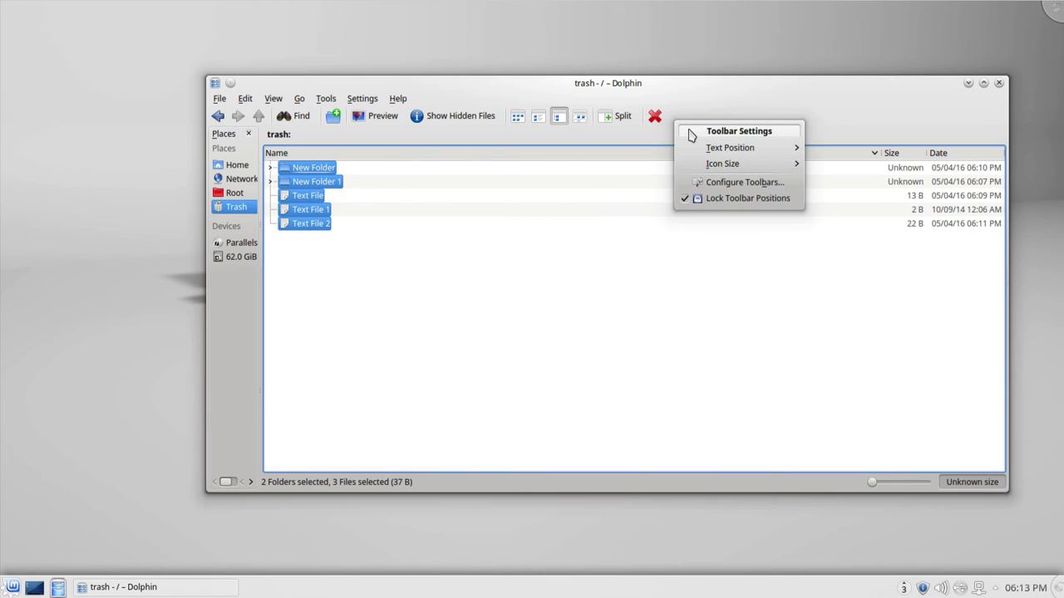
{"action": "left_click", "coordinate": [522, 230]}
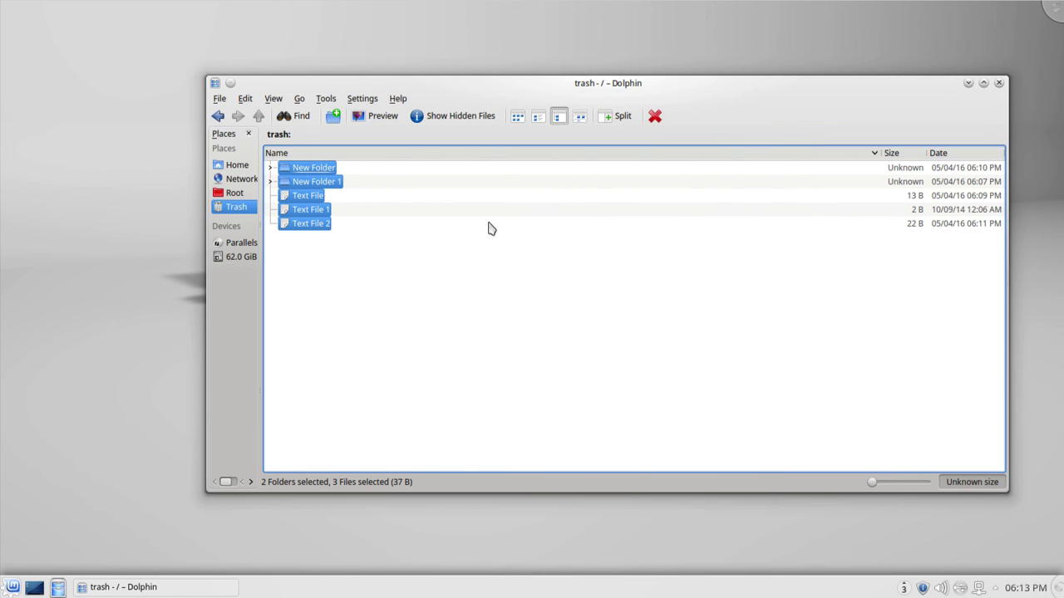
{"action": "left_click", "coordinate": [656, 118]}
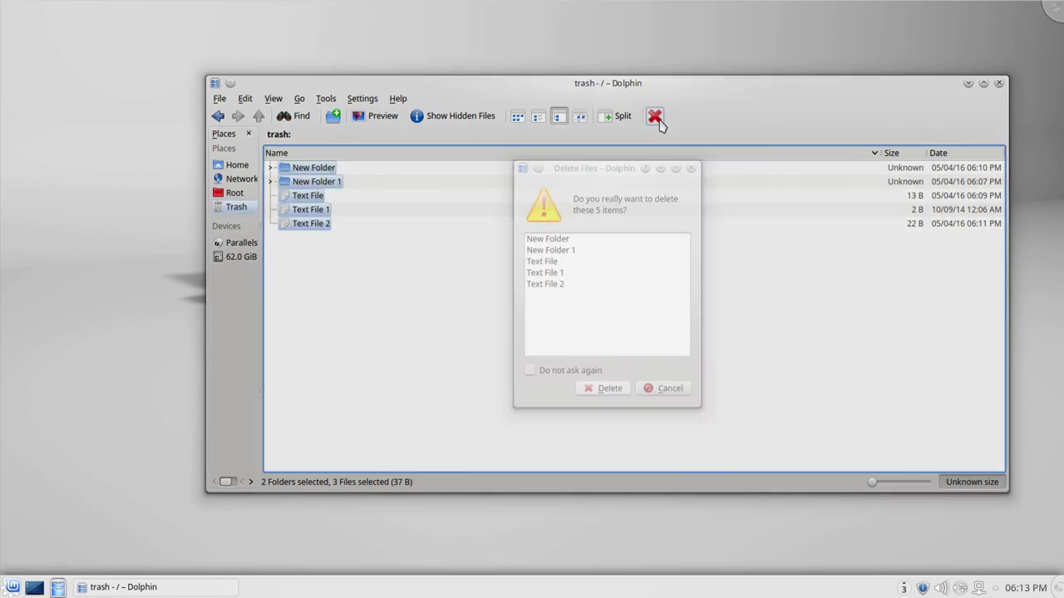
{"action": "left_click", "coordinate": [610, 389]}
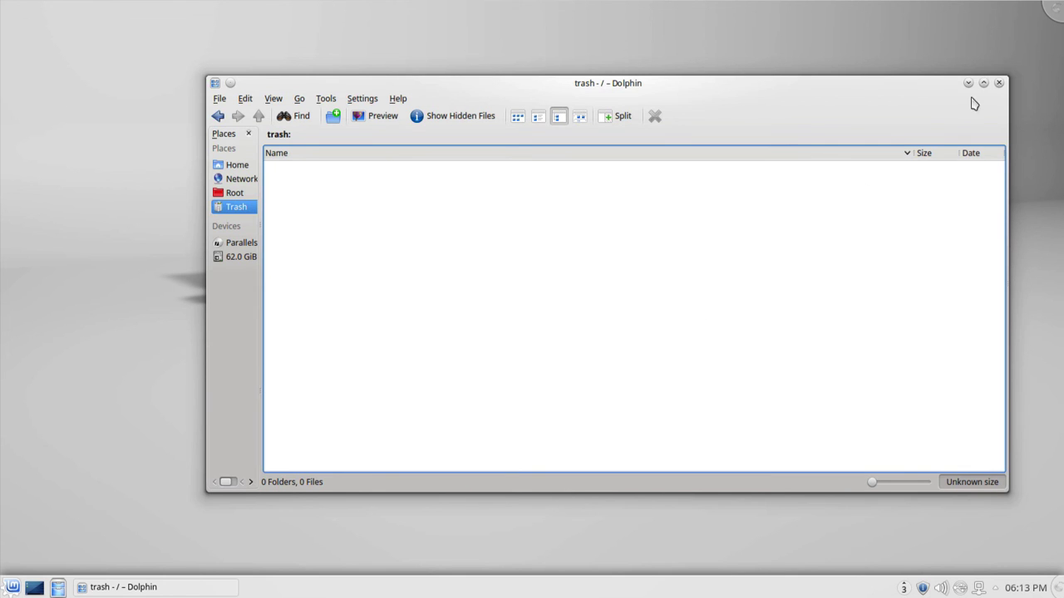
{"action": "left_click", "coordinate": [998, 83]}
Reopen Dolphin at the home folder and search snit for 'x'.
{"action": "left_click", "coordinate": [58, 588]}
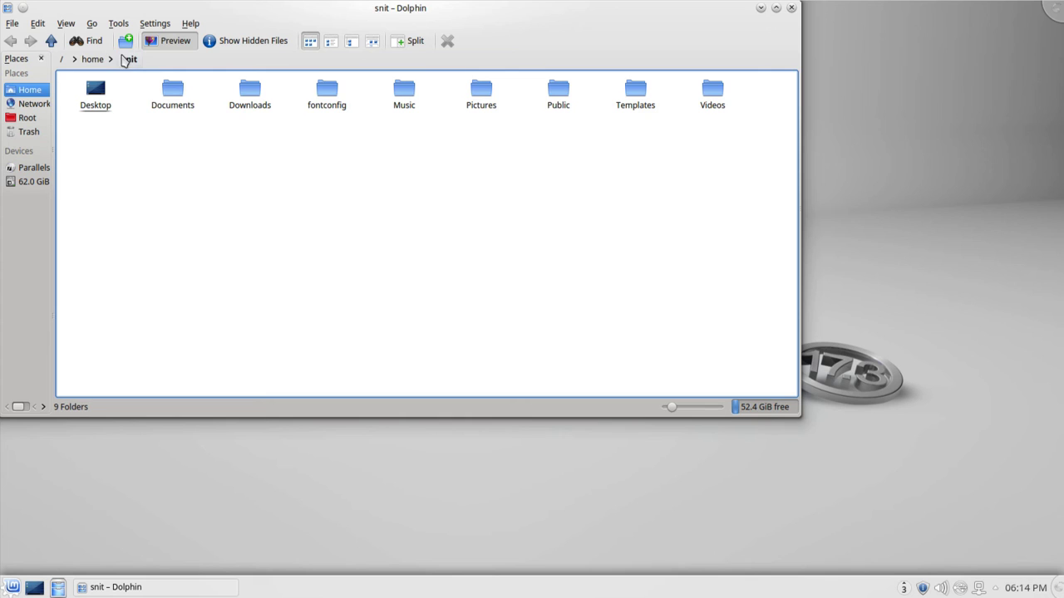
{"action": "left_click", "coordinate": [98, 41]}
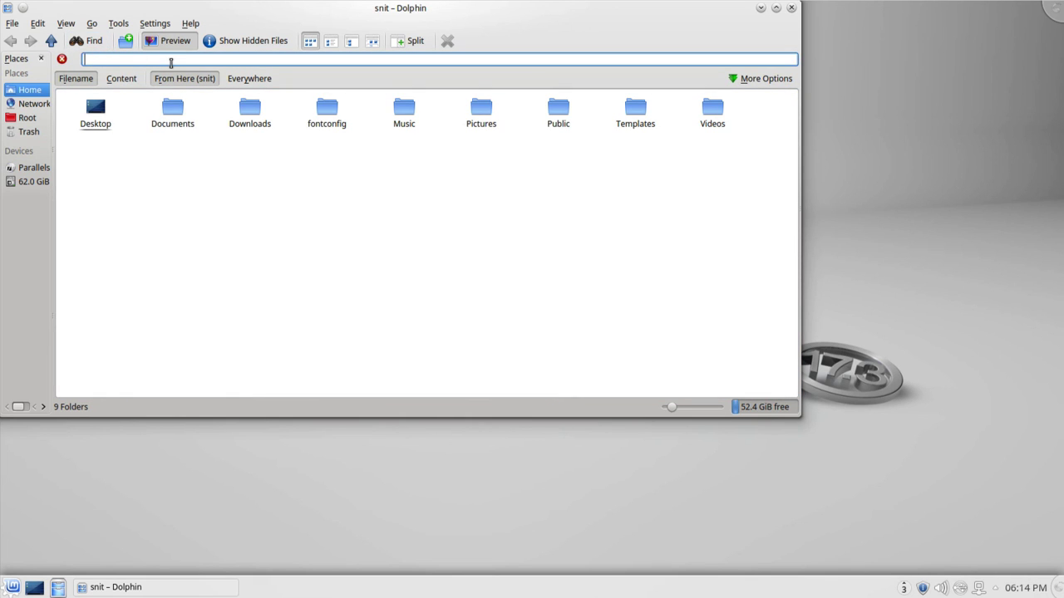
{"action": "type", "text": "x"}
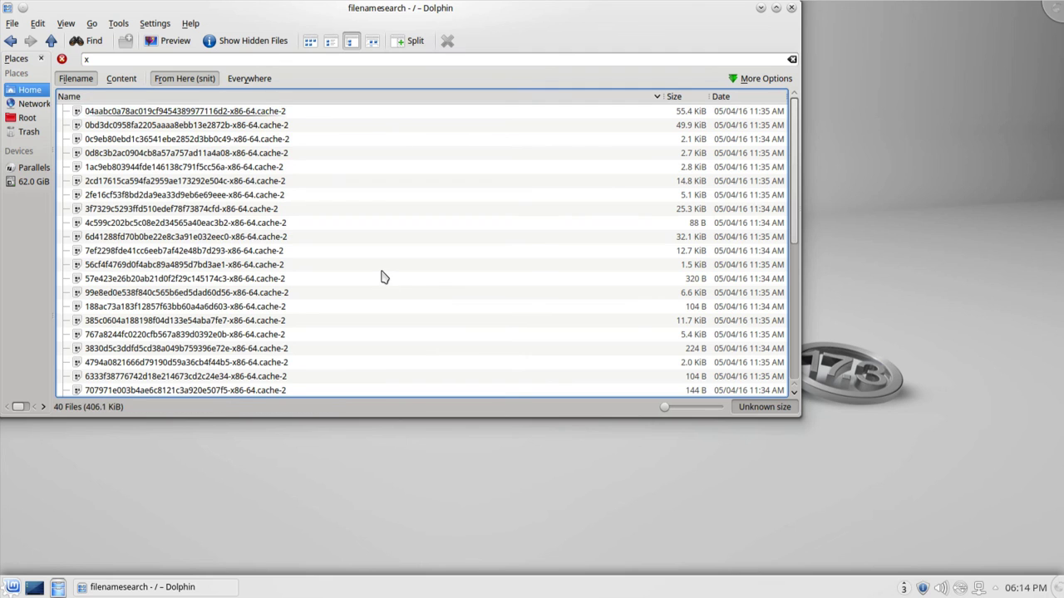
{"action": "scroll", "coordinate": [382, 278], "scroll_direction": "down", "scroll_amount": 6}
{"action": "scroll", "coordinate": [382, 277], "scroll_direction": "up", "scroll_amount": 3}
{"action": "scroll", "coordinate": [382, 278], "scroll_direction": "up", "scroll_amount": 3}
Compare file-content and filename results for 'x', ending on the 40 content matches.
{"action": "left_click", "coordinate": [129, 82]}
{"action": "scroll", "coordinate": [210, 214], "scroll_direction": "down", "scroll_amount": 6}
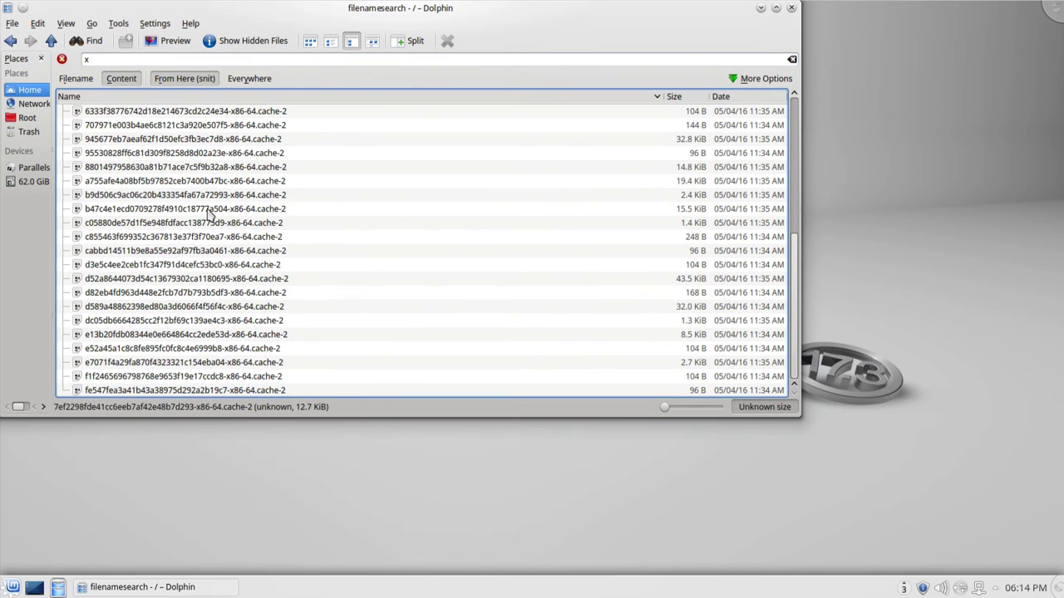
{"action": "scroll", "coordinate": [209, 214], "scroll_direction": "up", "scroll_amount": 7}
{"action": "left_click", "coordinate": [208, 209]}
{"action": "left_click_drag", "start_coordinate": [142, 167], "coordinate": [145, 169]}
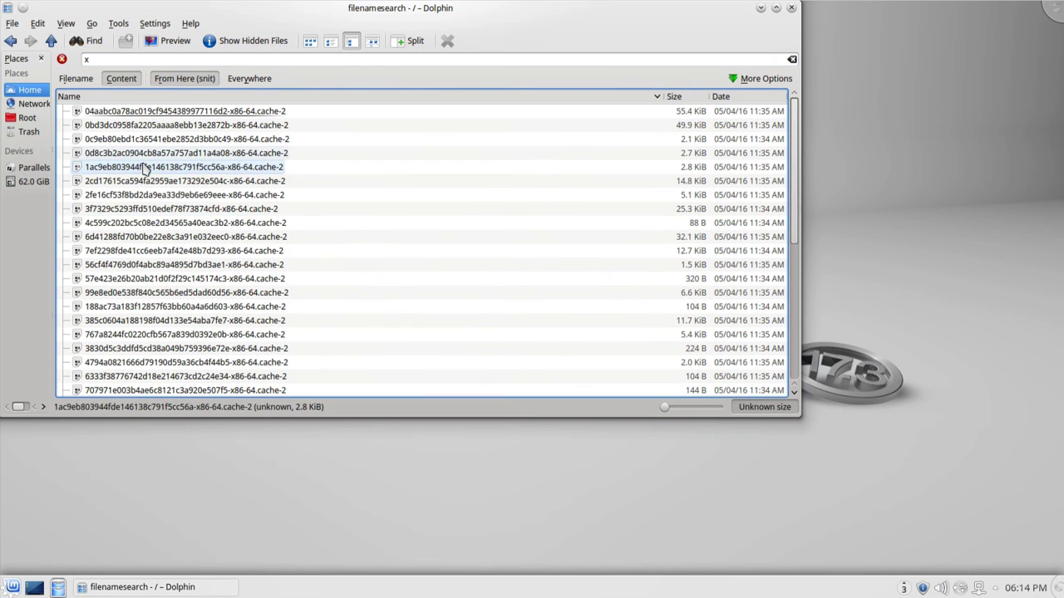
{"action": "left_click", "coordinate": [287, 196]}
{"action": "left_click", "coordinate": [487, 281]}
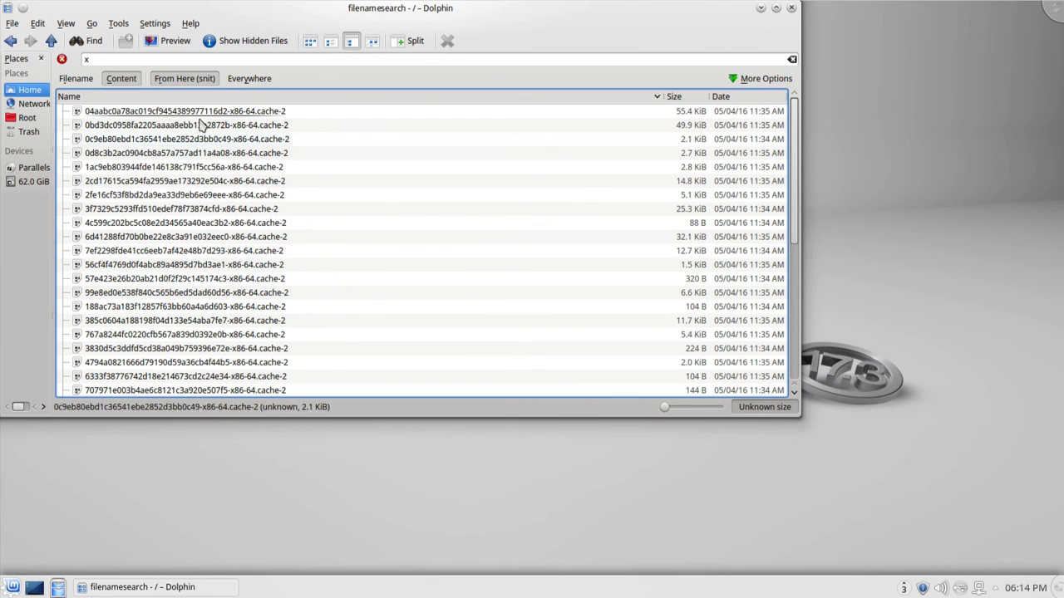
{"action": "left_click", "coordinate": [61, 77]}
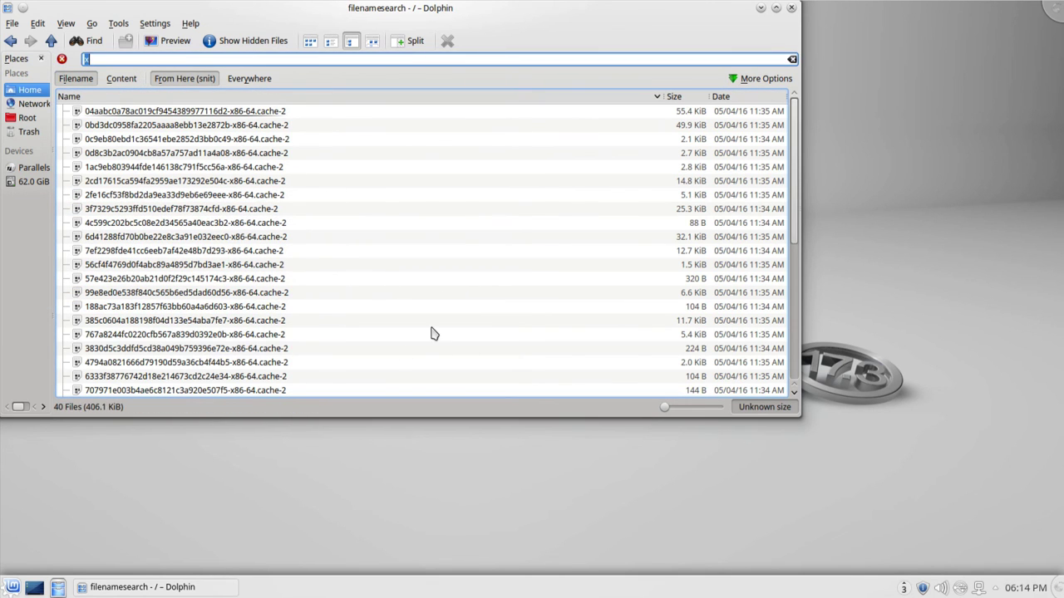
{"action": "left_click", "coordinate": [121, 78]}
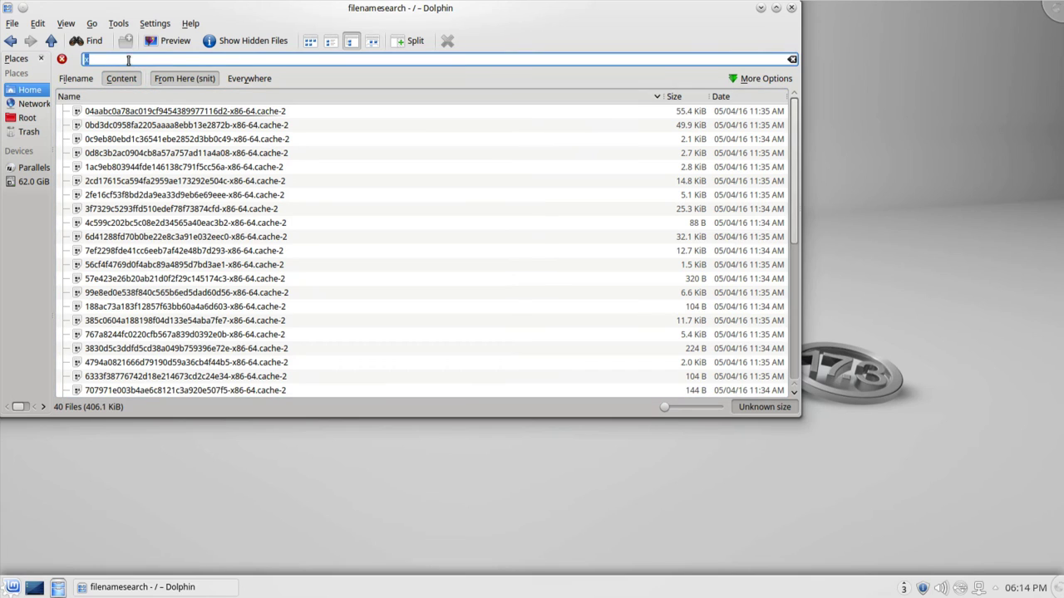
{"action": "key", "text": "Return"}
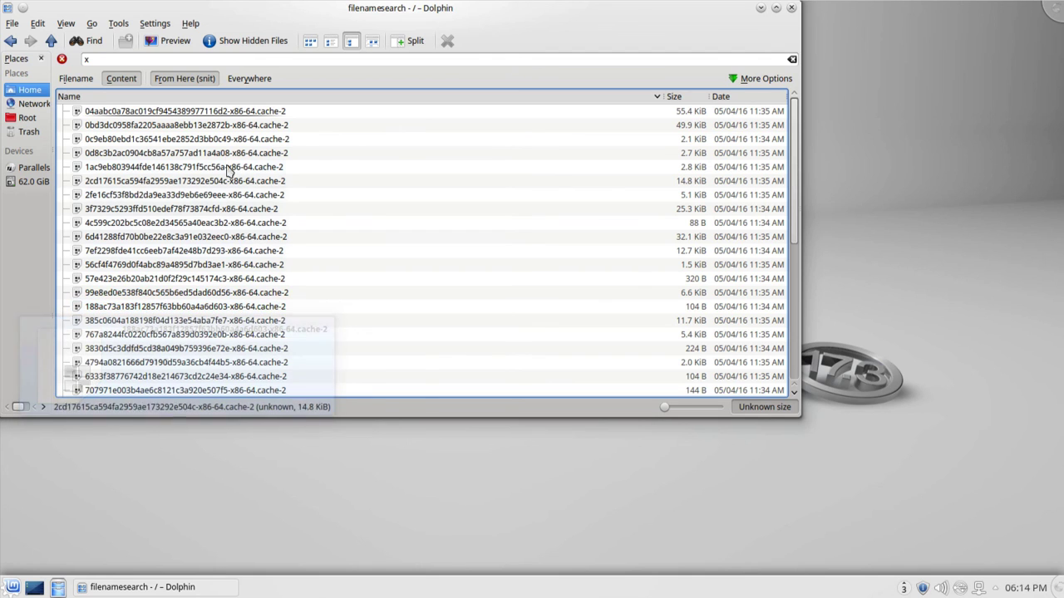
Rerun the 'x' filename search across Everywhere, then close the Dolphin window.
{"action": "left_click", "coordinate": [253, 80]}
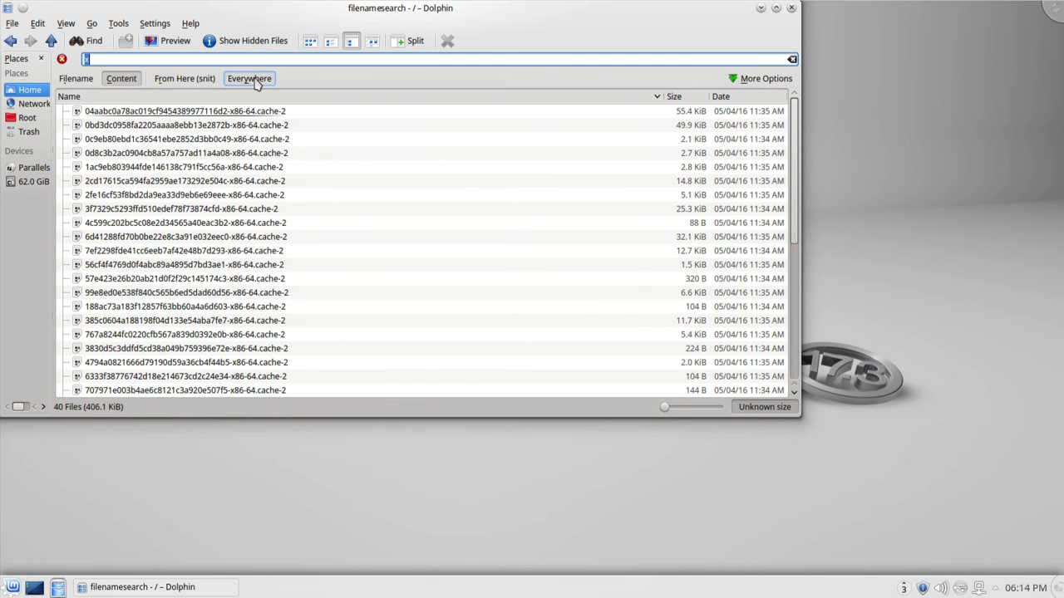
{"action": "key", "text": "Tab"}
{"action": "left_click", "coordinate": [132, 61]}
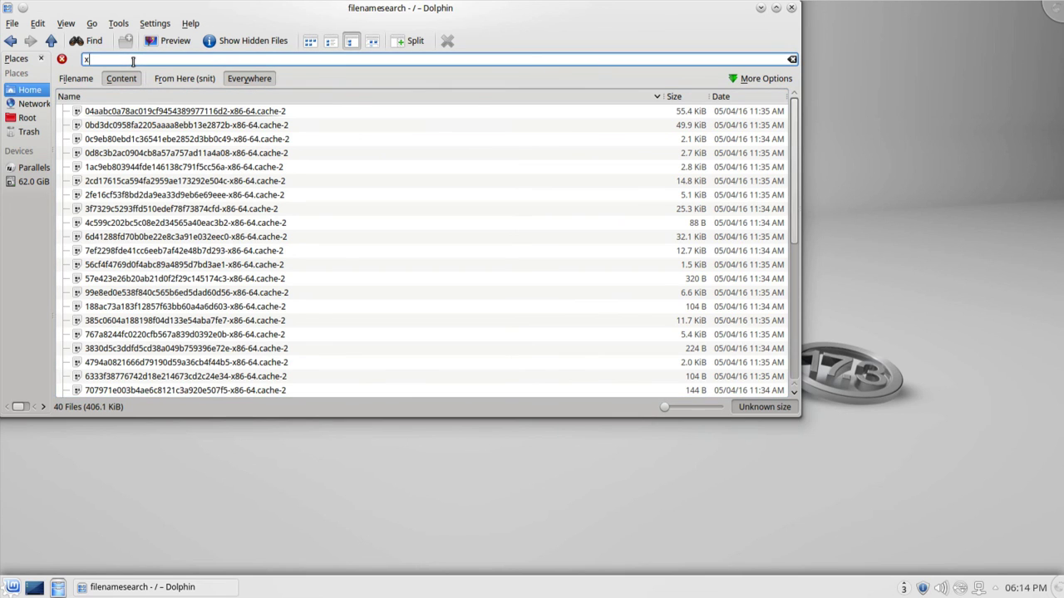
{"action": "key", "text": "Tab"}
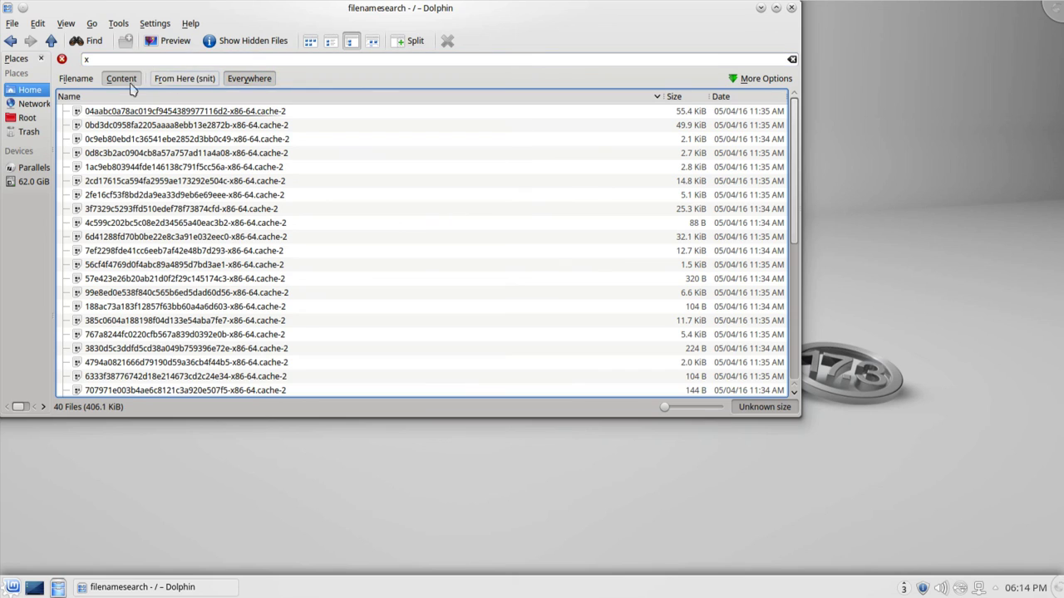
{"action": "left_click", "coordinate": [76, 80]}
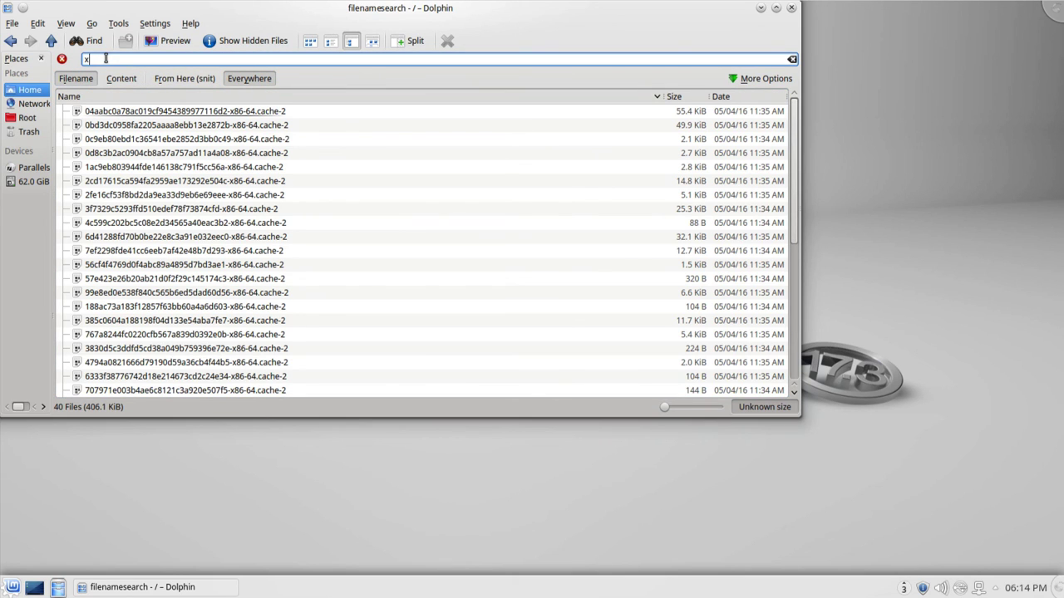
{"action": "key", "text": "Tab"}
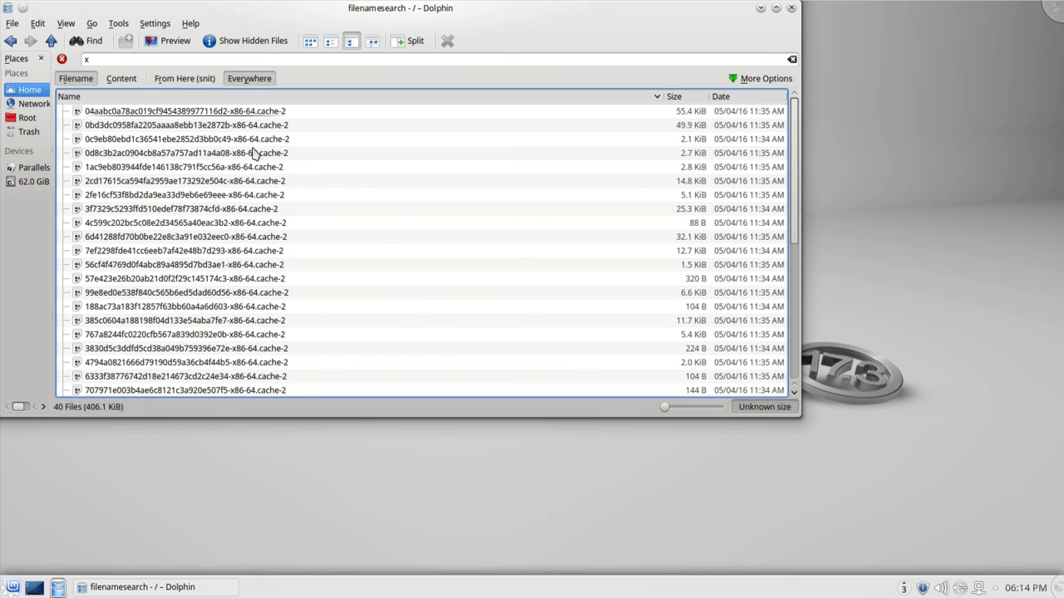
{"action": "left_click", "coordinate": [51, 43]}
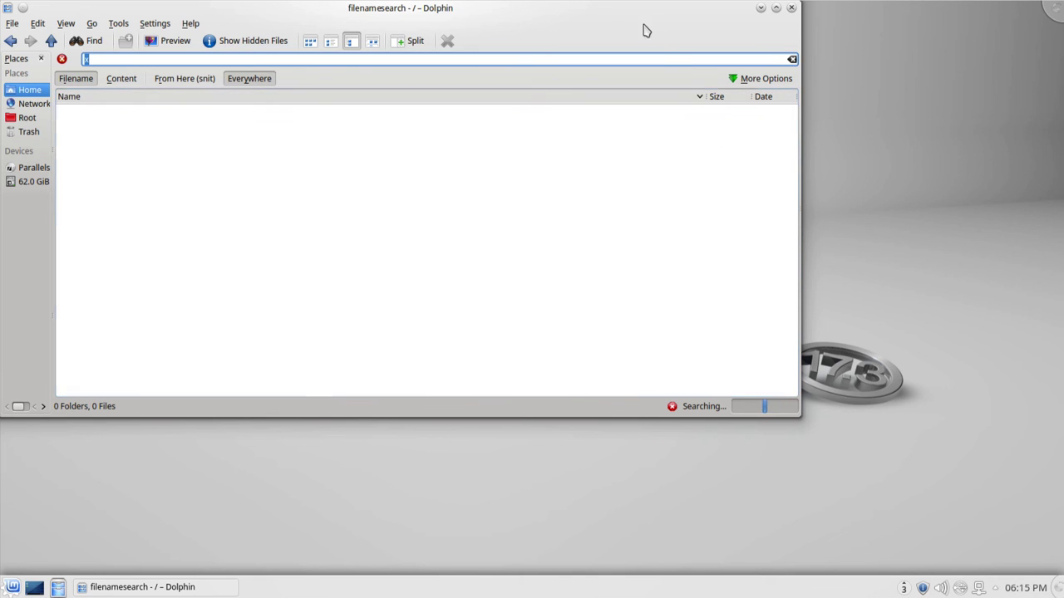
{"action": "mouse_move", "coordinate": [625, 11]}
{"action": "left_mouse_down"}
{"action": "mouse_move", "coordinate": [653, 46]}
{"action": "mouse_move", "coordinate": [705, 71]}
{"action": "left_mouse_up"}
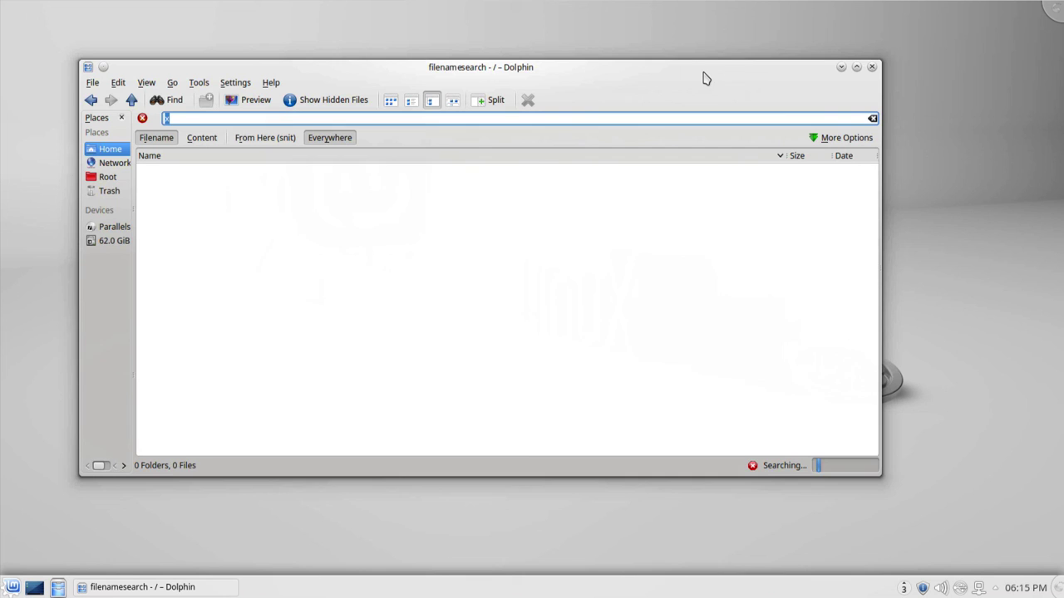
{"action": "left_click", "coordinate": [873, 68]}
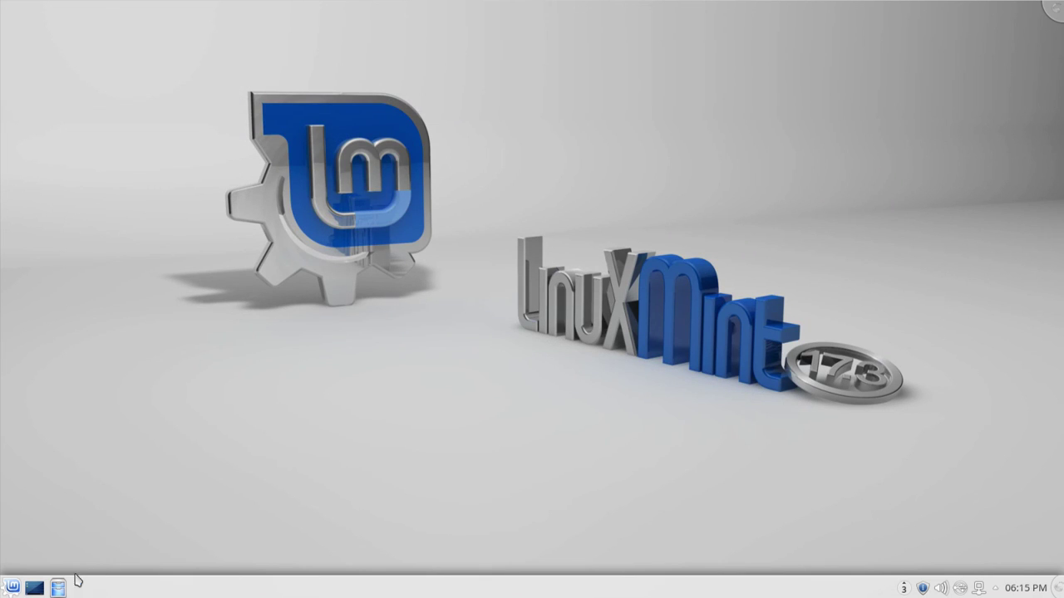
Reopen Dolphin and open snit in a second tab.
{"action": "left_click", "coordinate": [58, 587]}
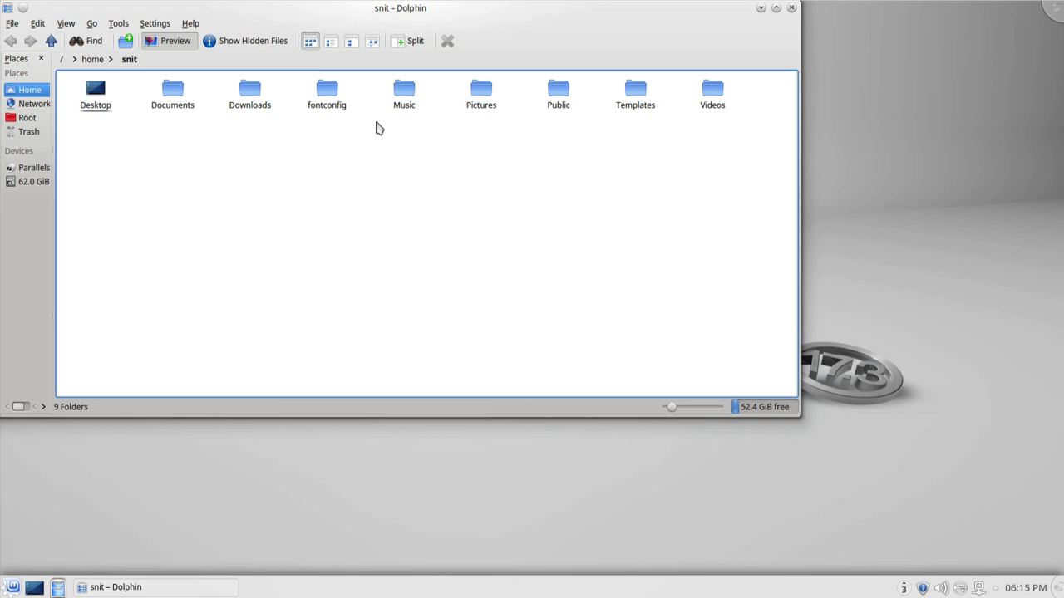
{"action": "right_click", "coordinate": [375, 124]}
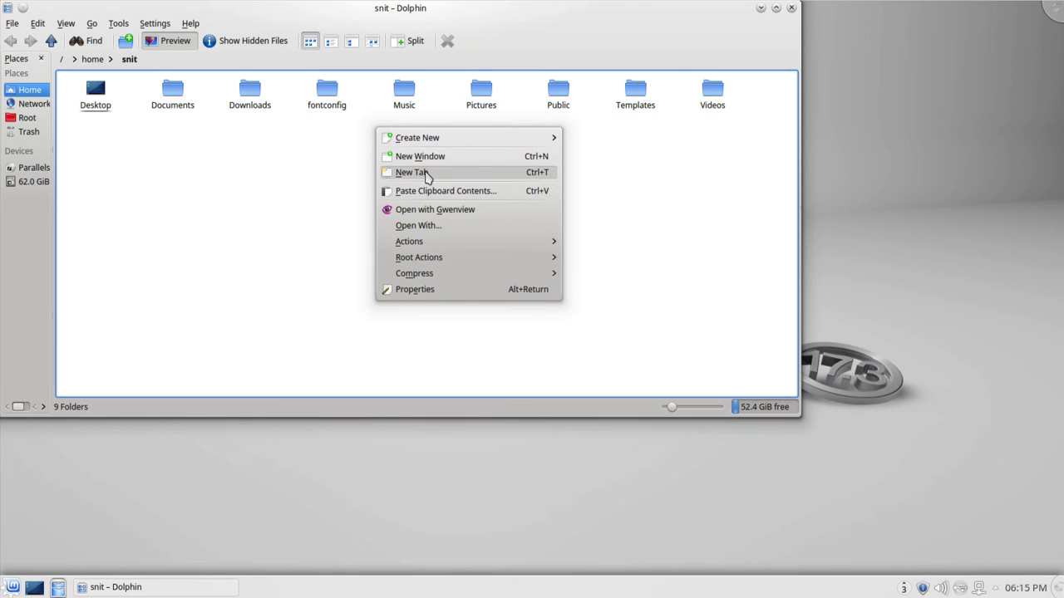
{"action": "left_click", "coordinate": [424, 172]}
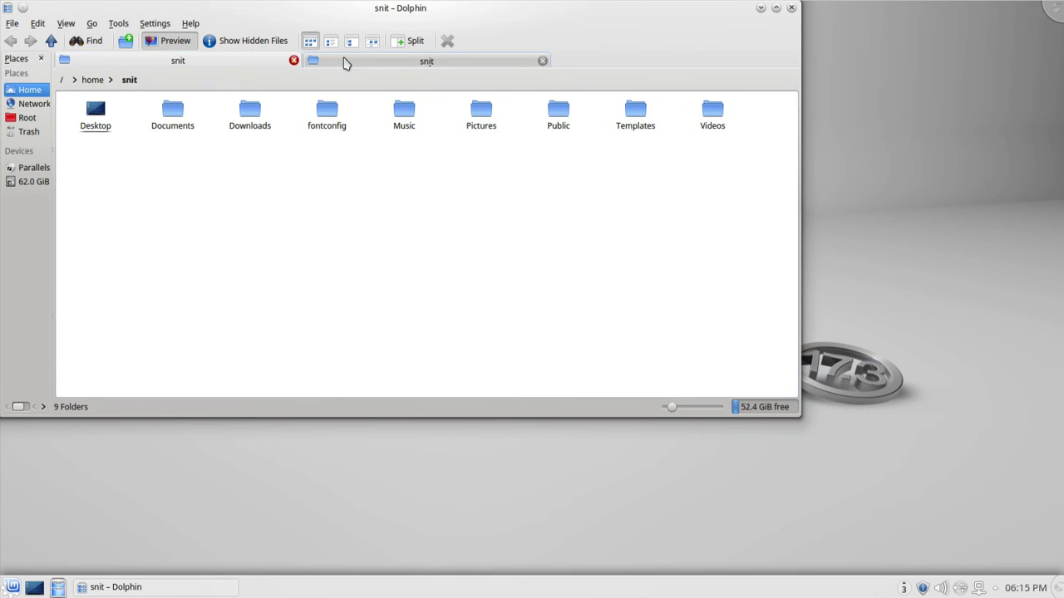
{"action": "left_click", "coordinate": [346, 64]}
Detach the second snit tab into its own window, reposition it, then close it.
{"action": "right_click", "coordinate": [349, 65]}
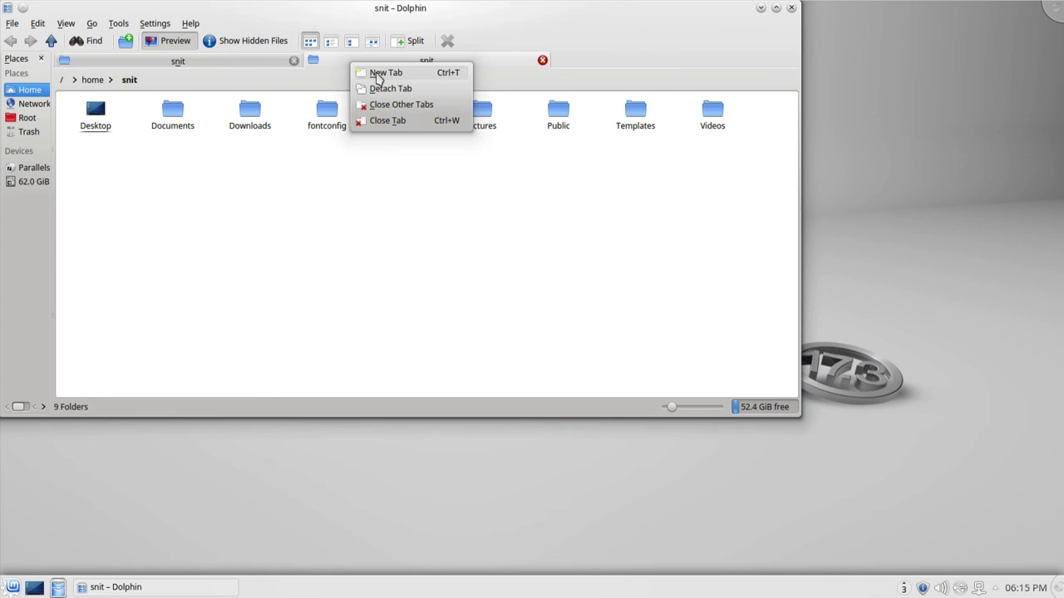
{"action": "left_click", "coordinate": [390, 88]}
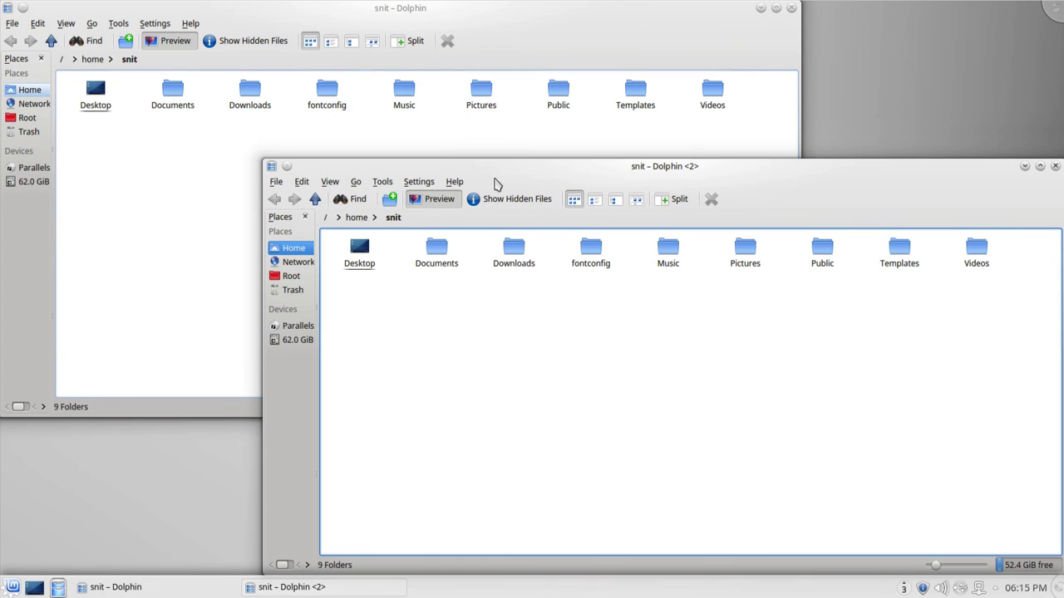
{"action": "mouse_move", "coordinate": [493, 166]}
{"action": "left_mouse_down"}
{"action": "mouse_move", "coordinate": [411, 70]}
{"action": "mouse_move", "coordinate": [368, 75]}
{"action": "mouse_move", "coordinate": [392, 85]}
{"action": "mouse_move", "coordinate": [416, 127]}
{"action": "left_mouse_up"}
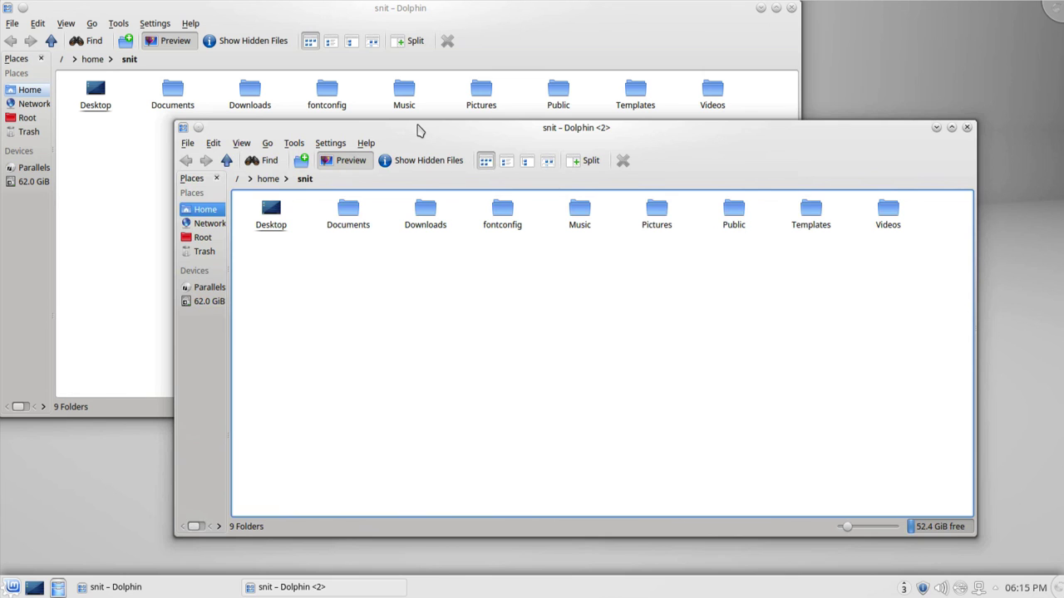
{"action": "left_click_drag", "start_coordinate": [419, 132], "coordinate": [409, 122]}
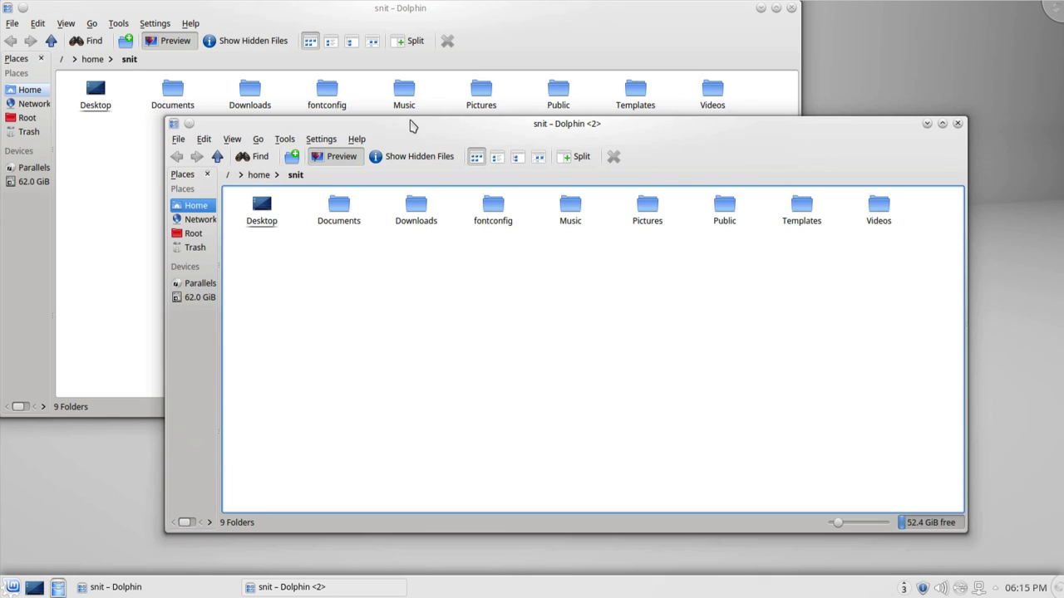
{"action": "left_click", "coordinate": [958, 123]}
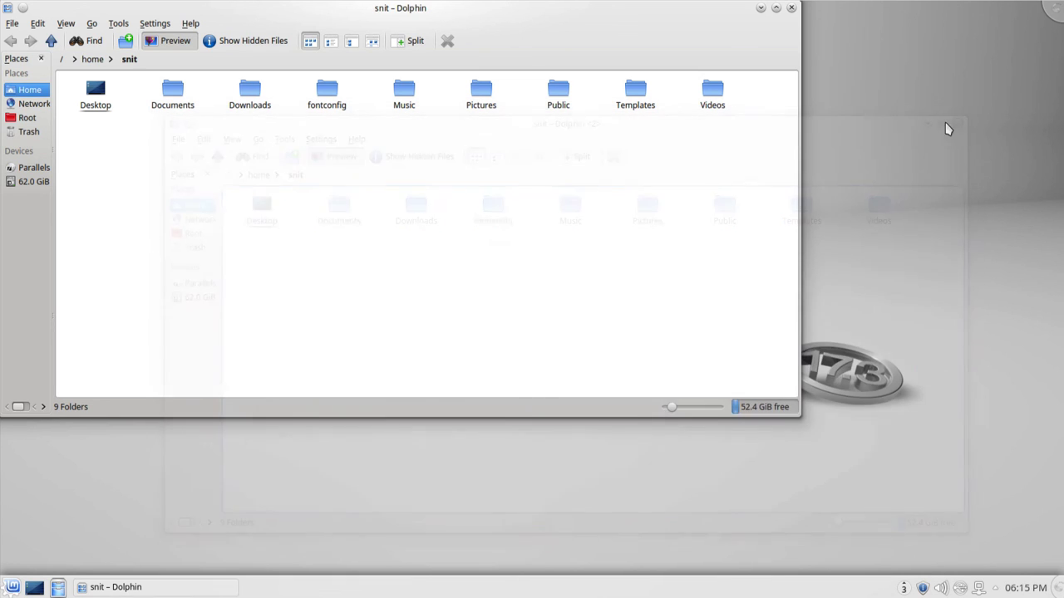